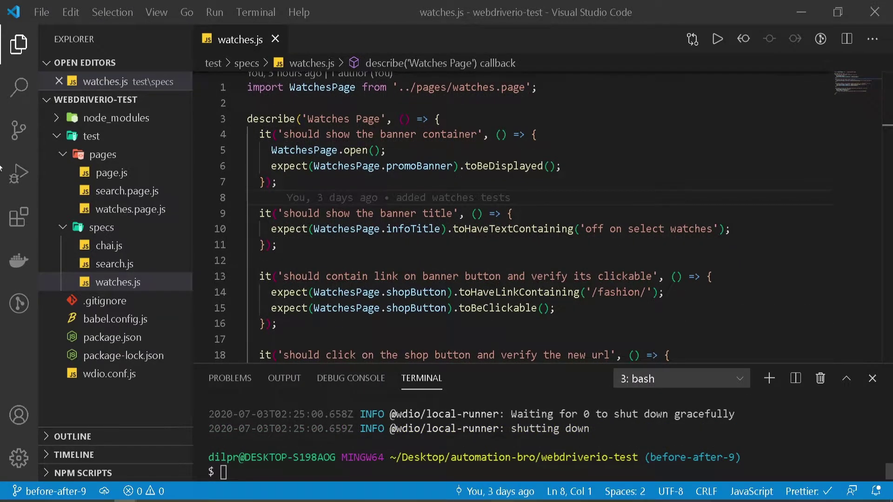
Add an empty before(() => {}) hook right under the describe line in watches.js.
{"action": "left_click", "coordinate": [441, 119]}
{"action": "key", "text": "Return"}
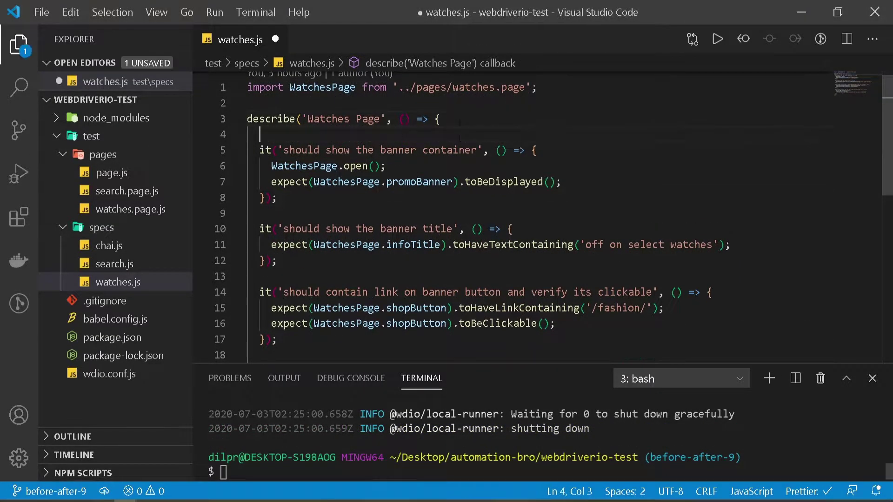
{"action": "type", "text": "before"}
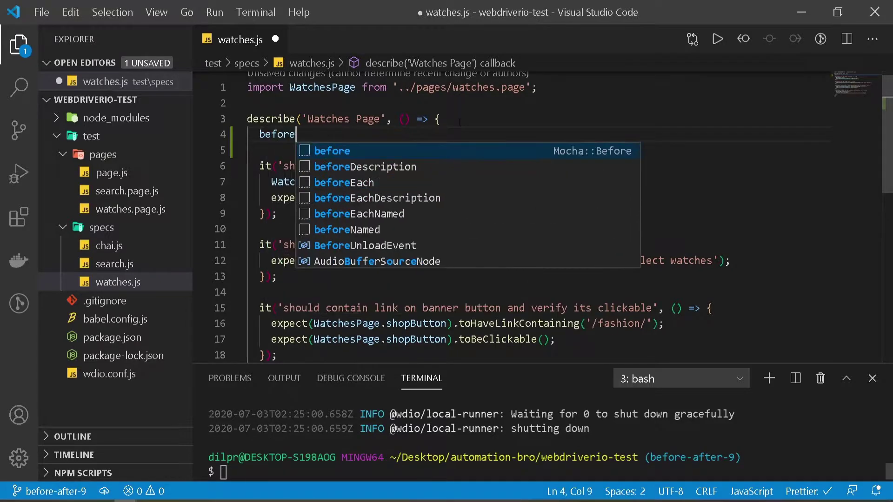
{"action": "type", "text": "(() ="}
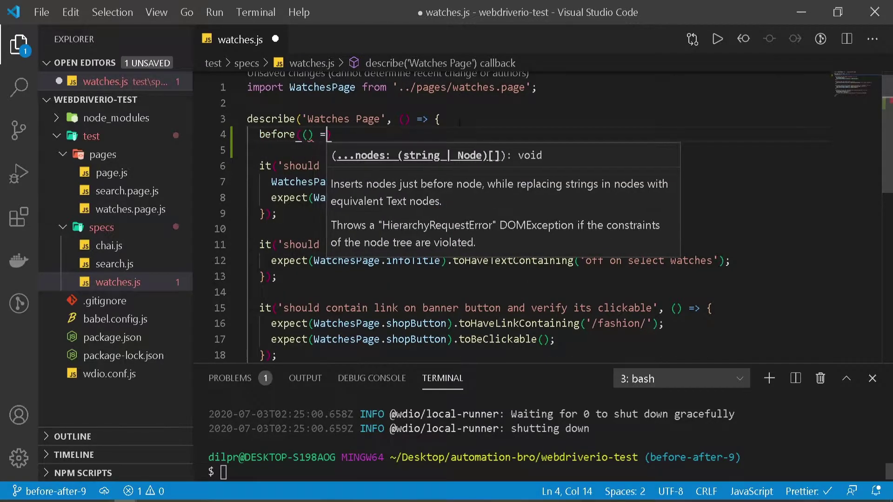
{"action": "type", "text": "> {"}
{"action": "key", "text": "Return"}
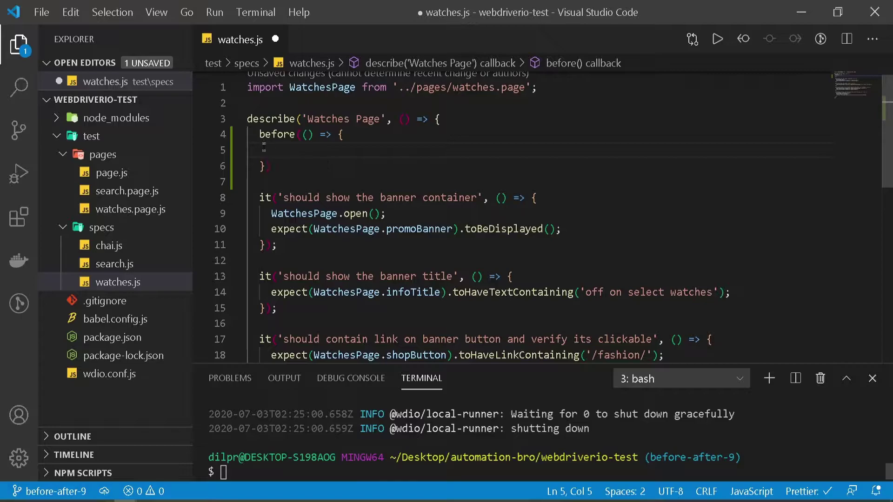
Review the describe block, the new before hook and the first two tests with their assertions.
{"action": "left_click_drag", "start_coordinate": [256, 137], "coordinate": [288, 166]}
{"action": "left_click", "coordinate": [249, 116]}
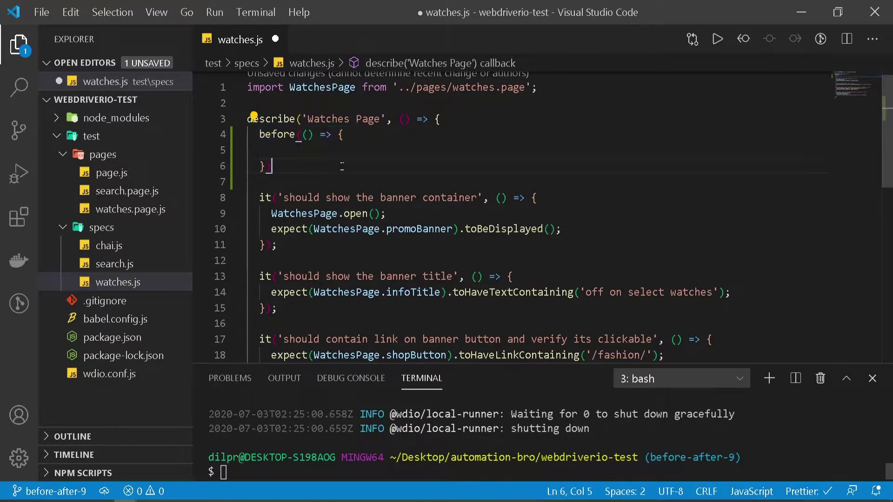
{"action": "left_click_drag", "start_coordinate": [441, 119], "coordinate": [246, 123]}
{"action": "left_click", "coordinate": [282, 167]}
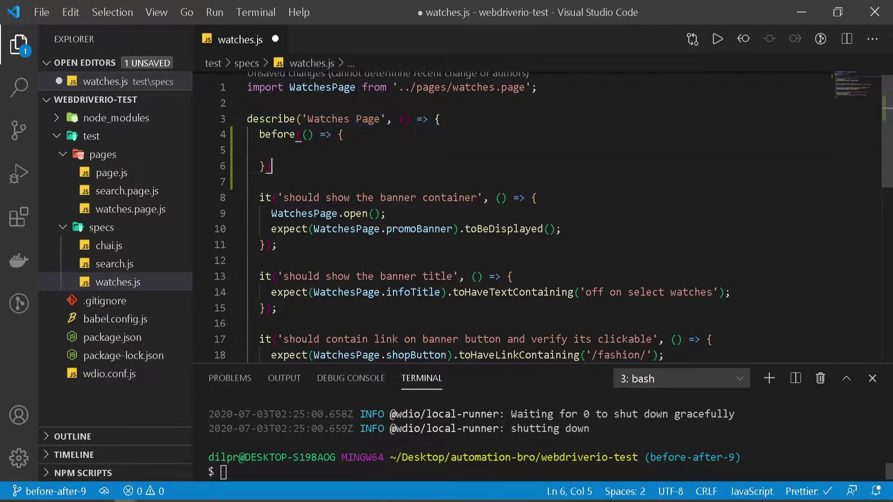
{"action": "triple_click", "coordinate": [276, 134]}
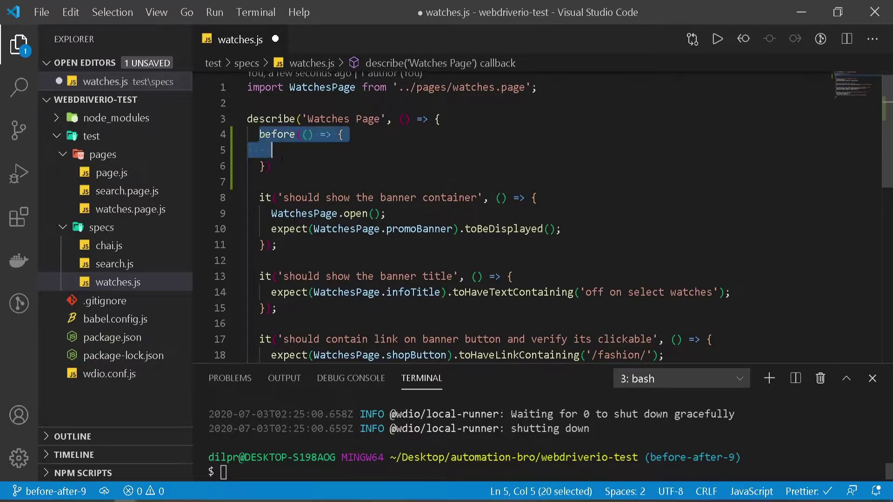
{"action": "left_click_drag", "start_coordinate": [257, 197], "coordinate": [308, 314]}
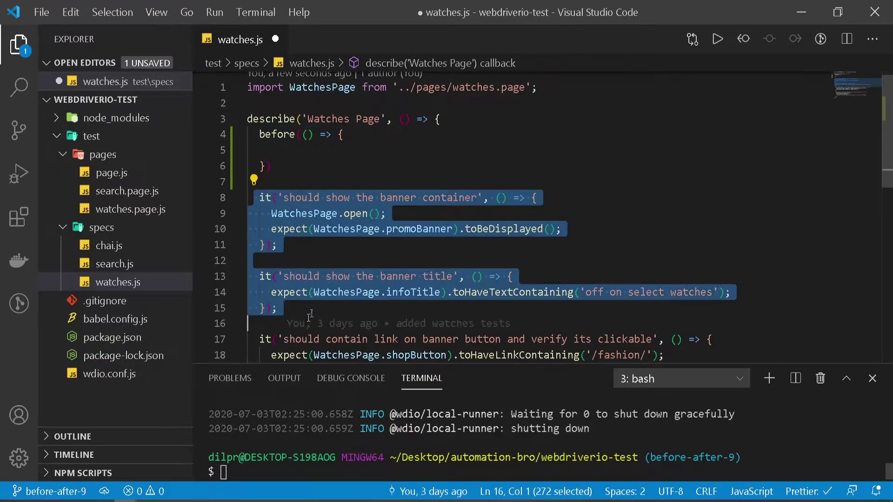
{"action": "left_click", "coordinate": [320, 134]}
{"action": "key", "text": "Down"}
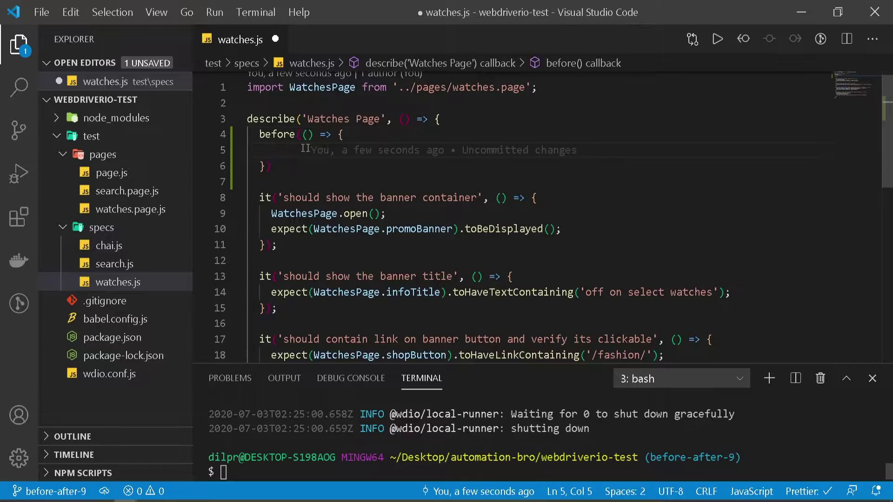
{"action": "left_click_drag", "start_coordinate": [257, 134], "coordinate": [272, 166]}
{"action": "left_click", "coordinate": [272, 167]}
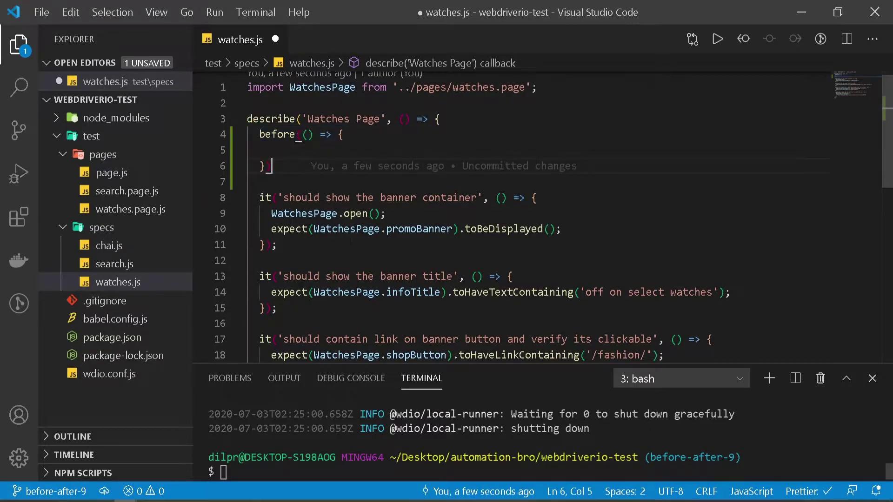
{"action": "left_click_drag", "start_coordinate": [293, 204], "coordinate": [402, 203]}
{"action": "left_click", "coordinate": [419, 241]}
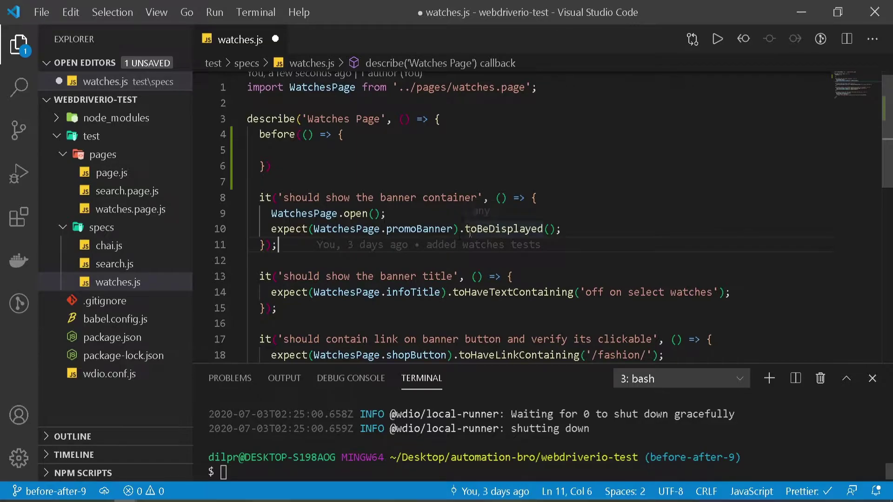
{"action": "left_click_drag", "start_coordinate": [464, 229], "coordinate": [562, 229]}
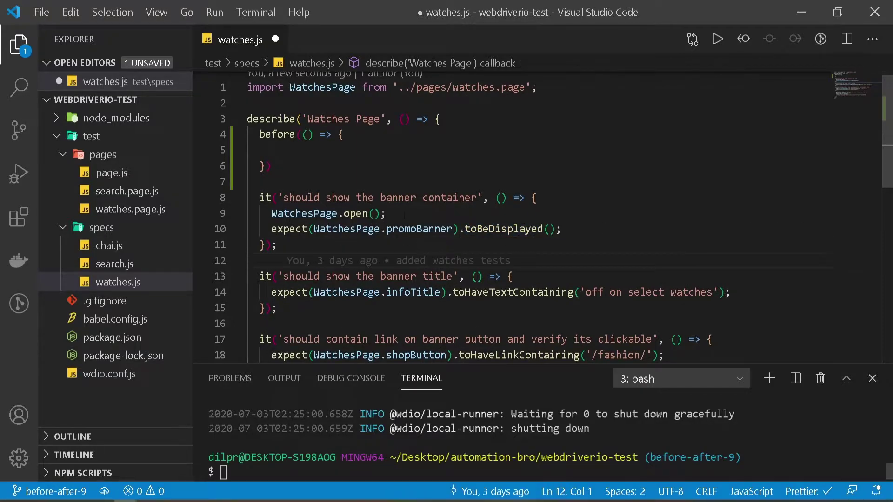
Move WatchesPage.open() from the first test into the before hook and save watches.js.
{"action": "left_click_drag", "start_coordinate": [385, 214], "coordinate": [270, 213]}
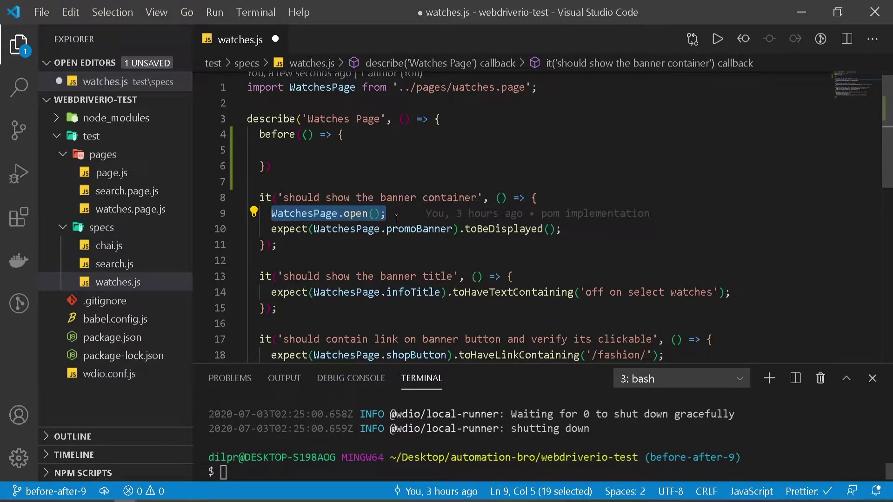
{"action": "left_click_drag", "start_coordinate": [388, 213], "coordinate": [267, 213]}
{"action": "mouse_move", "coordinate": [537, 214]}
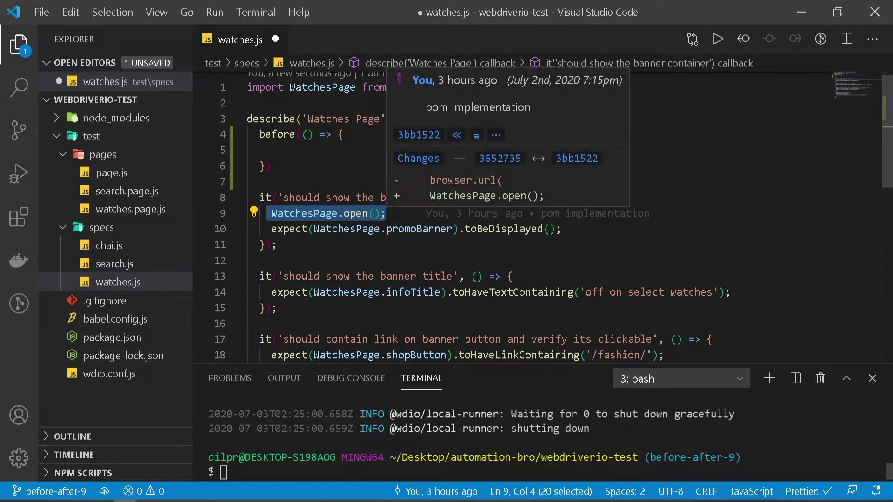
{"action": "left_click_drag", "start_coordinate": [380, 197], "coordinate": [477, 197]}
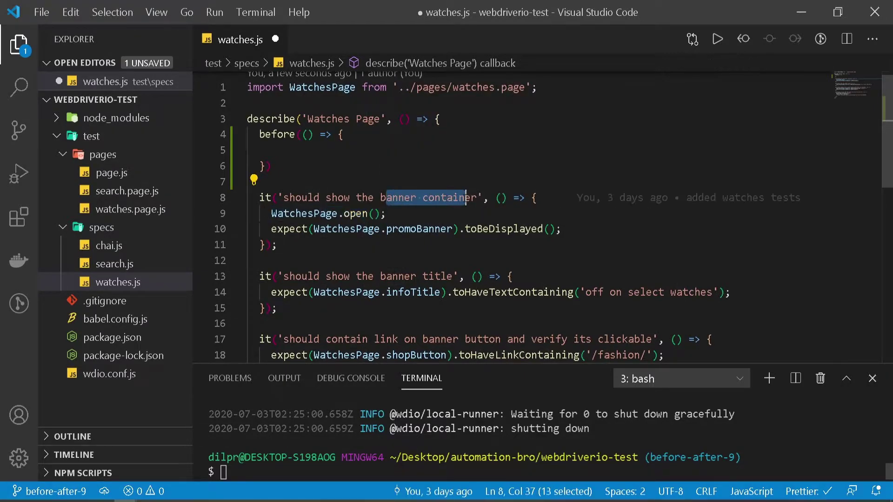
{"action": "left_click", "coordinate": [427, 215]}
{"action": "key", "text": "shift+Home"}
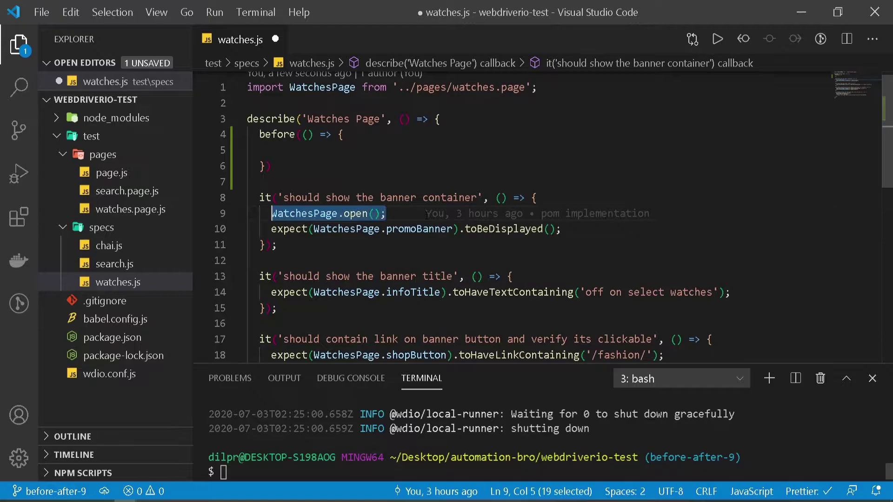
{"action": "key", "text": "ctrl+x"}
{"action": "key", "text": "Up"}
{"action": "key", "text": "Up"}
{"action": "key", "text": "Up"}
{"action": "key", "text": "ctrl+v"}
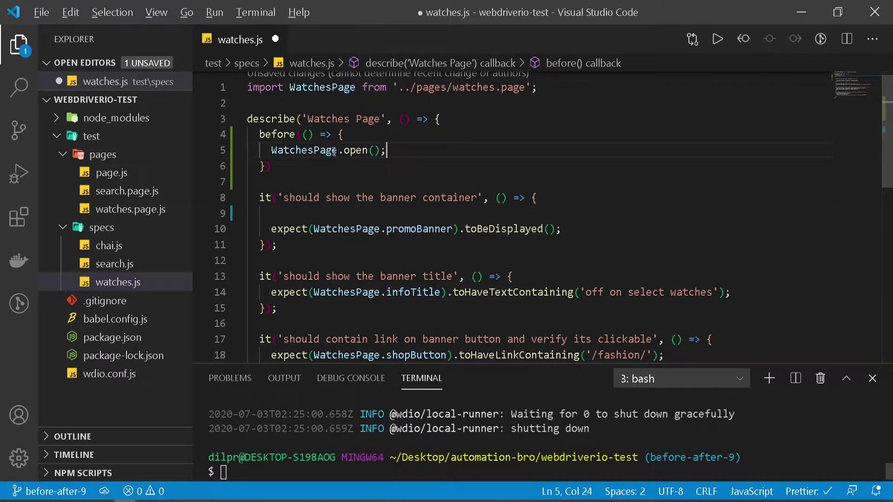
{"action": "key", "text": "ctrl+s"}
Look over the finished before hook containing the page-open call.
{"action": "mouse_move", "coordinate": [388, 149]}
{"action": "left_mouse_down"}
{"action": "mouse_move", "coordinate": [279, 150]}
{"action": "mouse_move", "coordinate": [277, 166]}
{"action": "mouse_move", "coordinate": [270, 150]}
{"action": "left_mouse_up"}
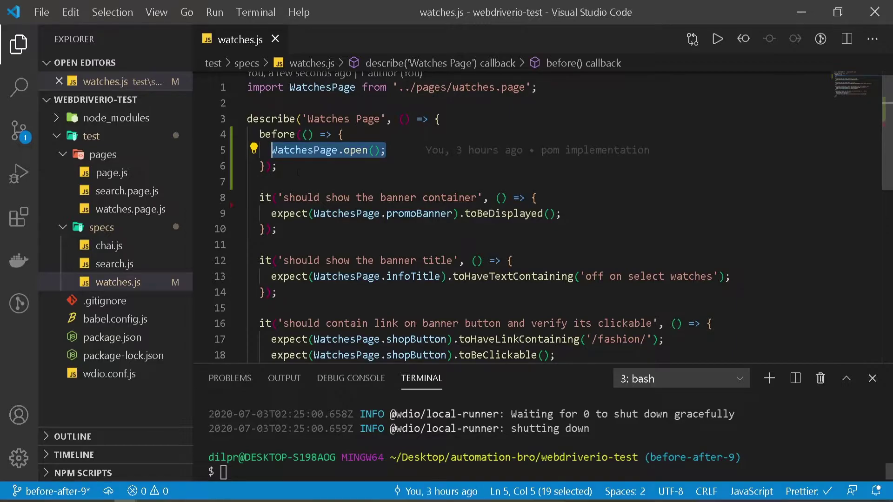
{"action": "left_click", "coordinate": [316, 161]}
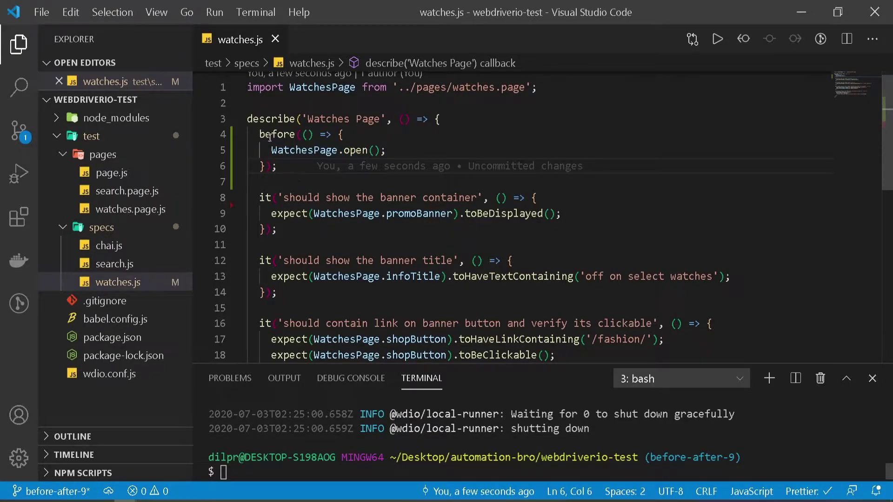
{"action": "left_click_drag", "start_coordinate": [269, 137], "coordinate": [279, 167]}
{"action": "left_click", "coordinate": [299, 182]}
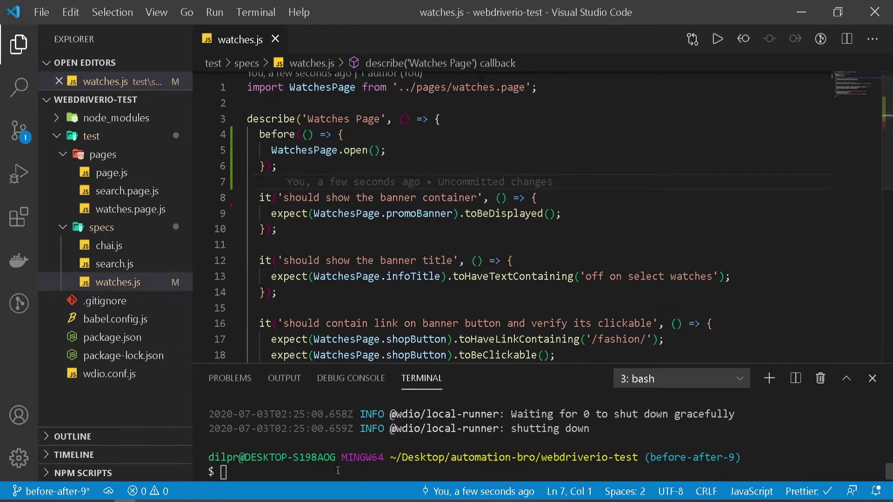
Rerun npx wdio wdio.conf.js in the terminal and enlarge the panel for the results.
{"action": "left_click", "coordinate": [338, 471]}
{"action": "key", "text": "Up"}
{"action": "key", "text": "Return"}
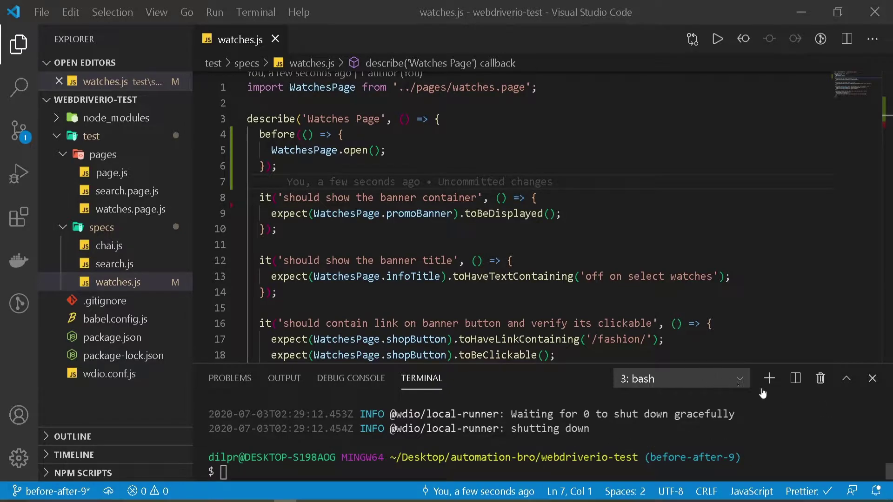
{"action": "left_click", "coordinate": [846, 378]}
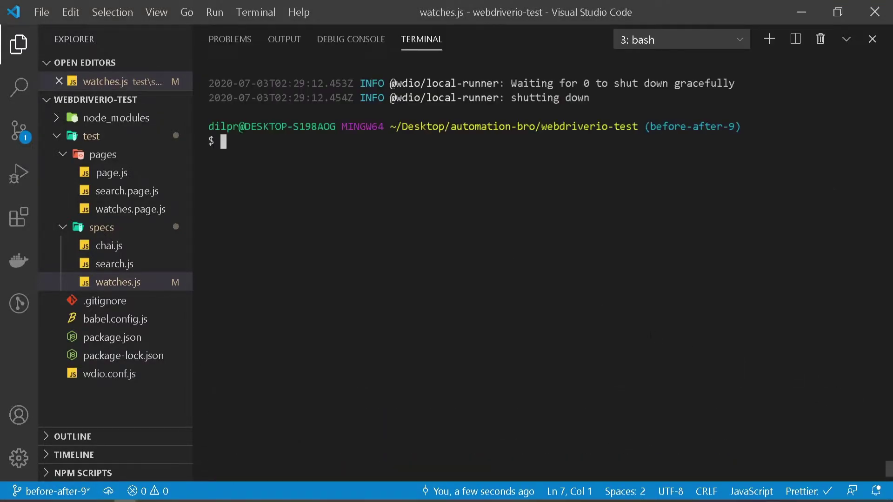
{"action": "scroll", "coordinate": [489, 244], "scroll_direction": "up", "scroll_amount": 4}
{"action": "scroll", "coordinate": [489, 244], "scroll_direction": "up", "scroll_amount": 2}
{"action": "left_click_drag", "start_coordinate": [440, 155], "coordinate": [764, 212]}
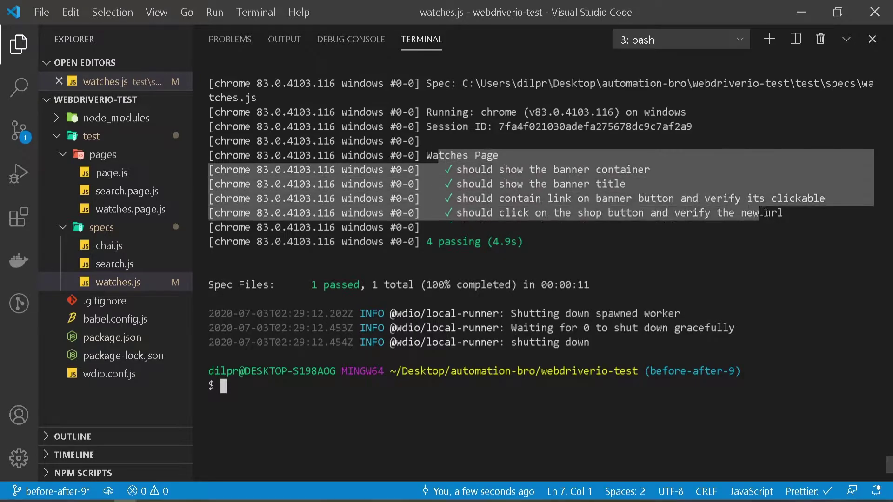
Confirm all four Watches Page tests pass, then bring watches.js back above the terminal.
{"action": "left_click", "coordinate": [775, 236]}
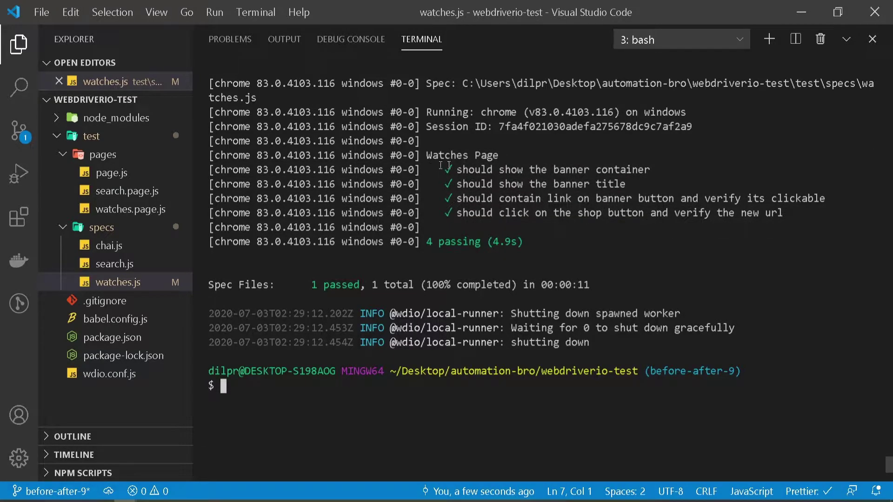
{"action": "mouse_move", "coordinate": [445, 170]}
{"action": "left_mouse_down"}
{"action": "mouse_move", "coordinate": [491, 163]}
{"action": "mouse_move", "coordinate": [548, 171]}
{"action": "left_mouse_up"}
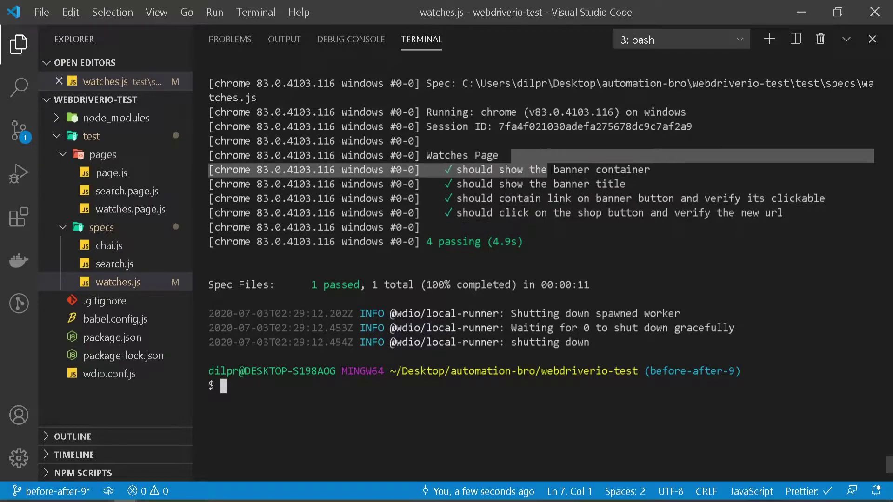
{"action": "left_click", "coordinate": [548, 213]}
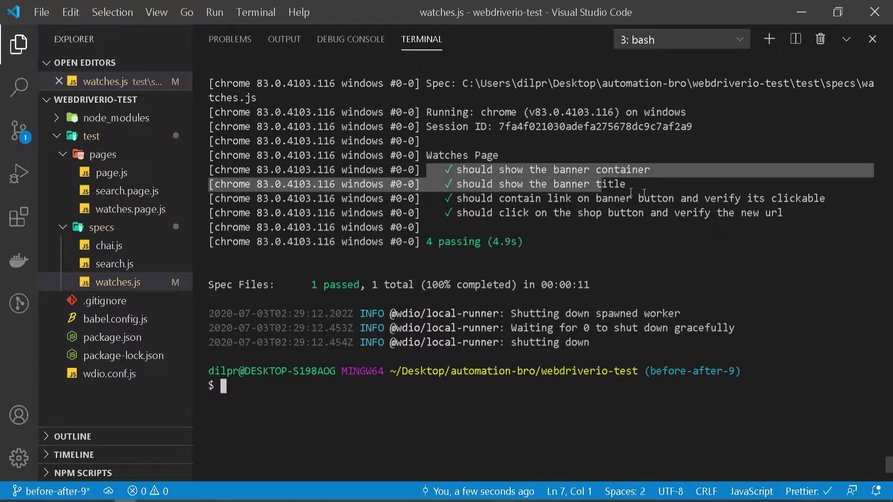
{"action": "left_click_drag", "start_coordinate": [435, 171], "coordinate": [788, 215]}
{"action": "left_click", "coordinate": [628, 83], "text": "ctrl"}
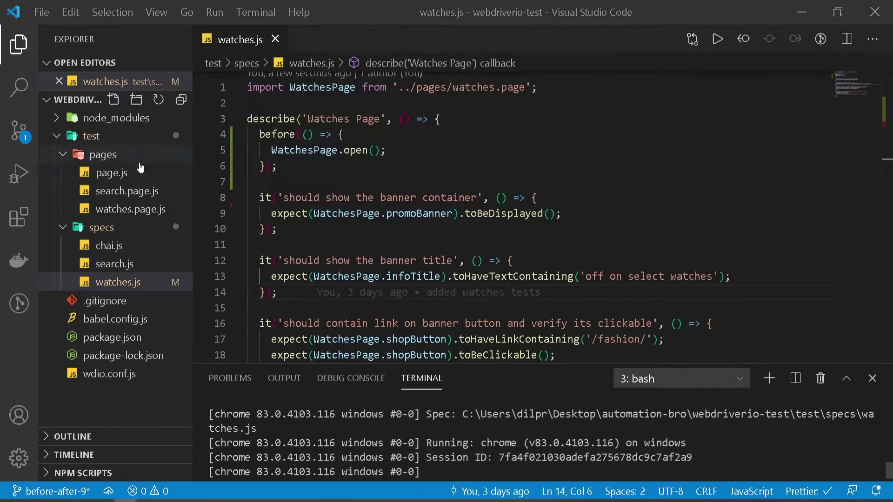
Rename the before hook on line 4 to beforeEach and point out the affected tests.
{"action": "left_click", "coordinate": [297, 135]}
{"action": "type", "text": "Ea"}
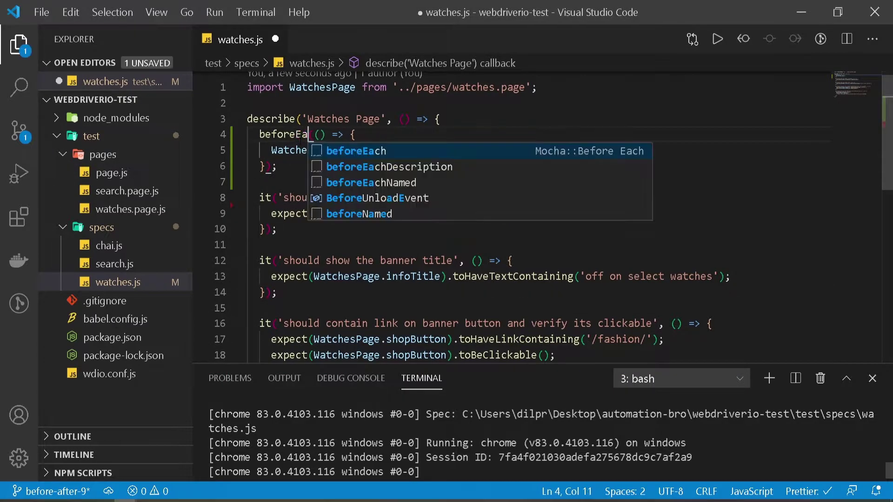
{"action": "type", "text": "ch"}
{"action": "left_click", "coordinate": [289, 151]}
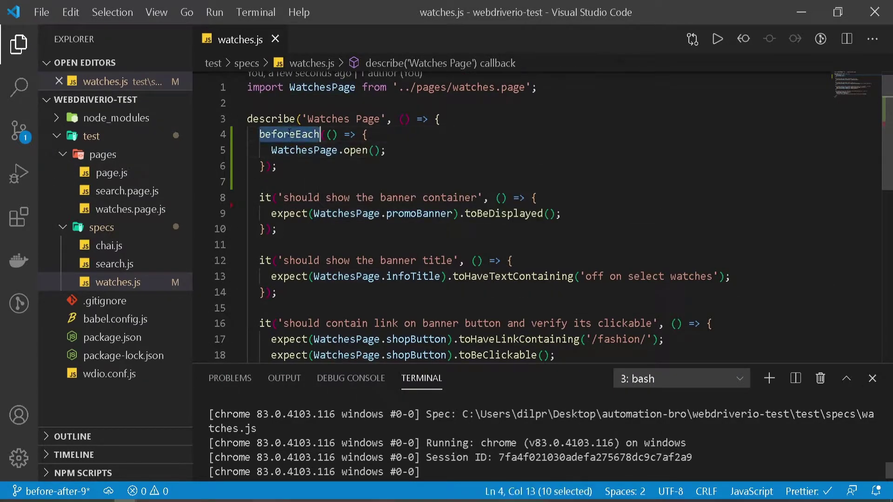
{"action": "mouse_move", "coordinate": [260, 198]}
{"action": "left_mouse_down"}
{"action": "mouse_move", "coordinate": [302, 260]}
{"action": "mouse_move", "coordinate": [249, 197]}
{"action": "left_mouse_up"}
{"action": "left_click", "coordinate": [251, 244]}
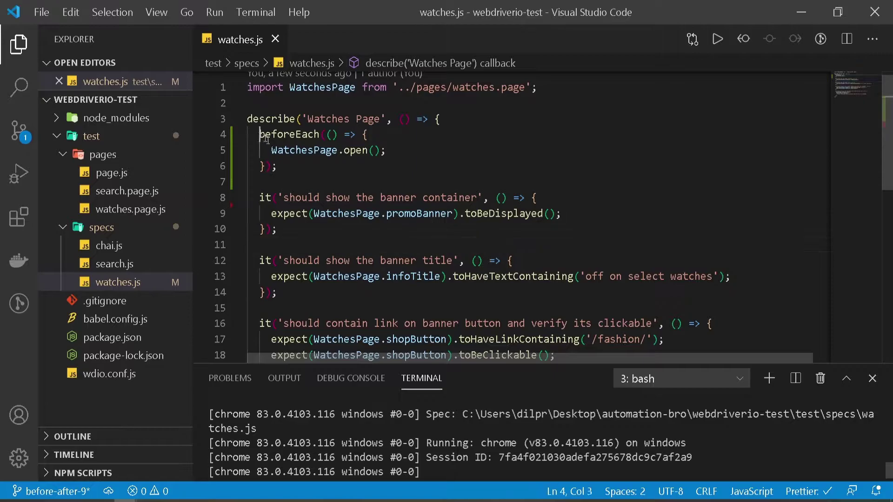
{"action": "left_click_drag", "start_coordinate": [260, 135], "coordinate": [282, 160]}
Walk through the beforeEach page-open call against the banner container and title tests.
{"action": "left_click_drag", "start_coordinate": [257, 197], "coordinate": [279, 230]}
{"action": "left_click", "coordinate": [251, 244]}
{"action": "left_click_drag", "start_coordinate": [276, 150], "coordinate": [368, 150]}
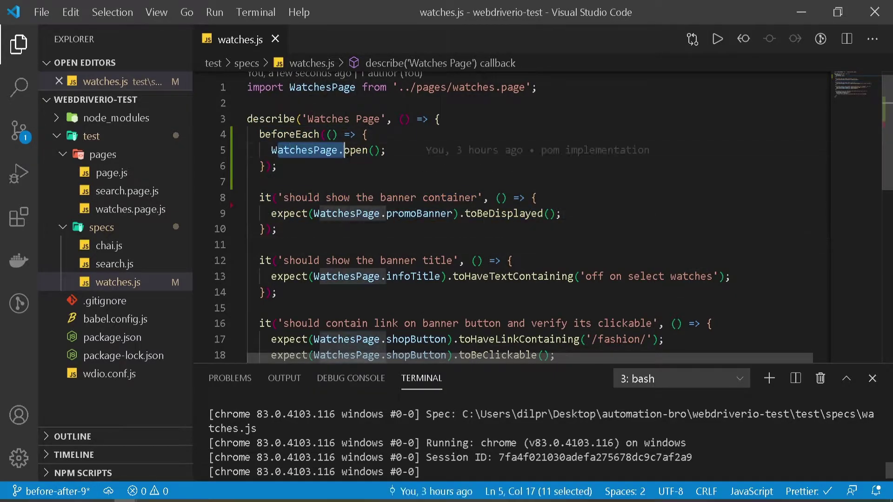
{"action": "left_click_drag", "start_coordinate": [248, 260], "coordinate": [287, 292]}
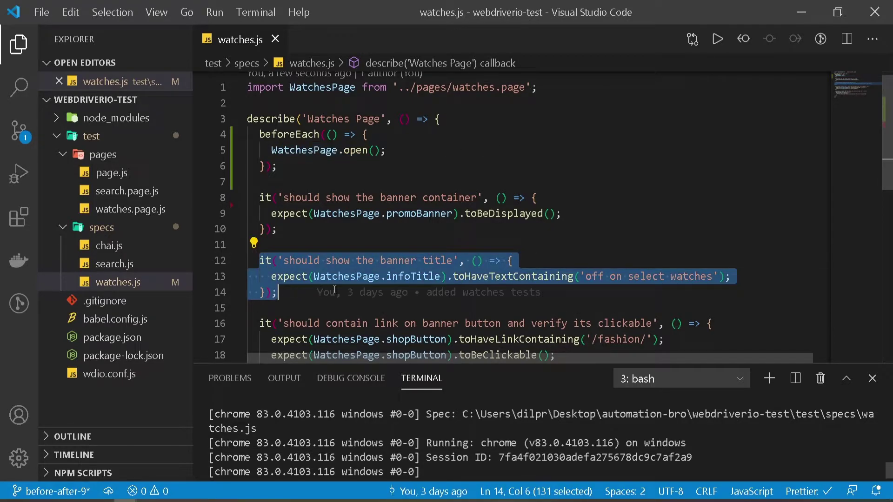
{"action": "left_click", "coordinate": [328, 308]}
{"action": "scroll", "coordinate": [328, 307], "scroll_direction": "down", "scroll_amount": 2}
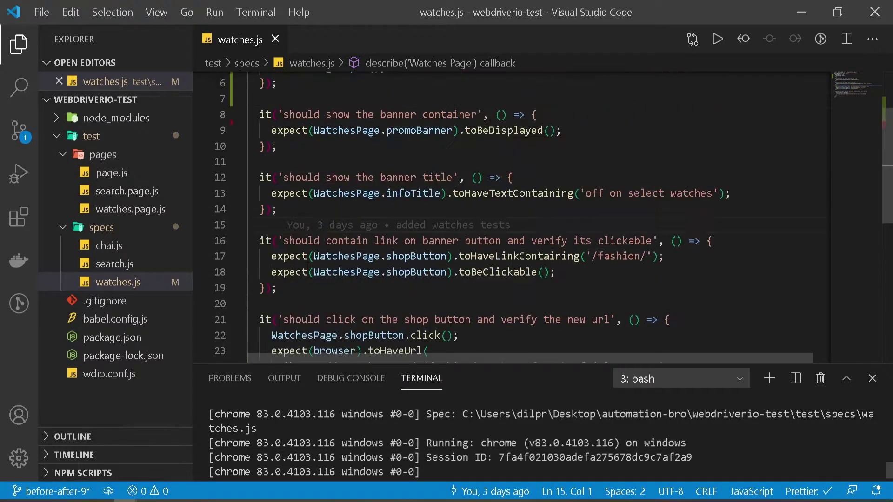
{"action": "scroll", "coordinate": [488, 210], "scroll_direction": "up", "scroll_amount": 2}
{"action": "scroll", "coordinate": [488, 209], "scroll_direction": "up", "scroll_amount": 1}
{"action": "left_click", "coordinate": [418, 166]}
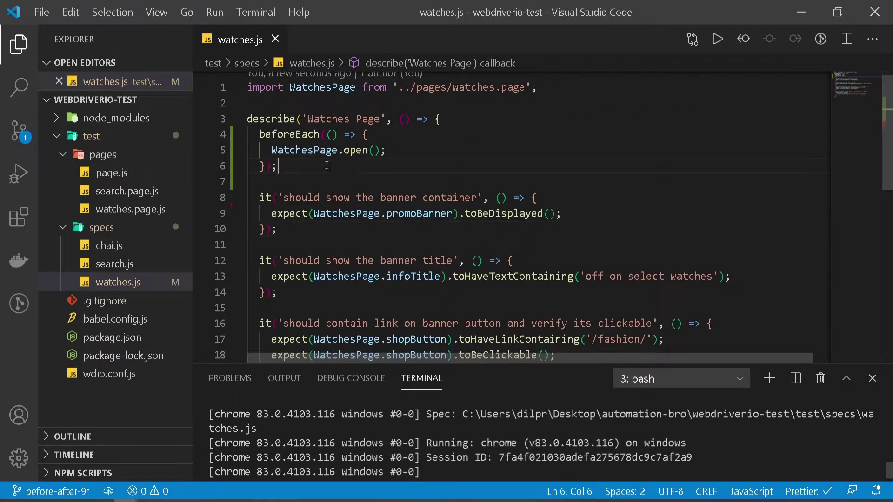
Recall the npx wdio wdio.conf.js command in the terminal.
{"action": "left_click", "coordinate": [557, 412]}
{"action": "key", "text": "Up"}
Run the suite, read the spec report with the terminal maximized, then restore the code view.
{"action": "key", "text": "Return"}
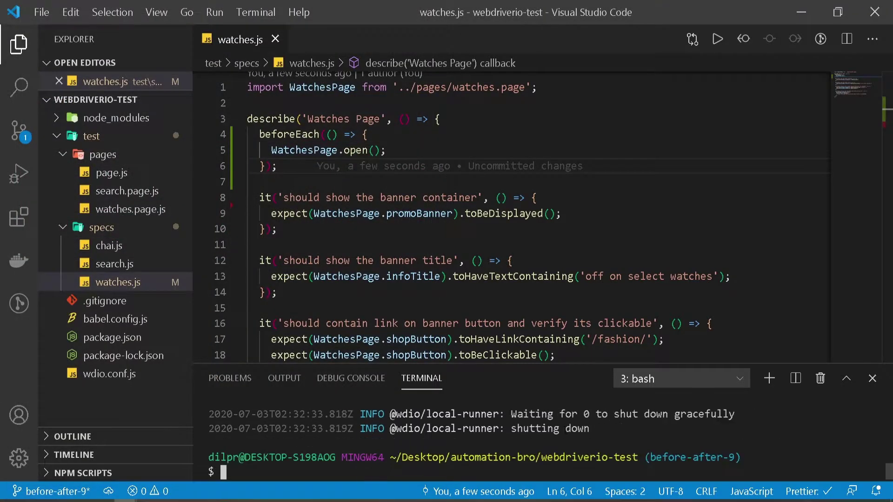
{"action": "left_click", "coordinate": [846, 379]}
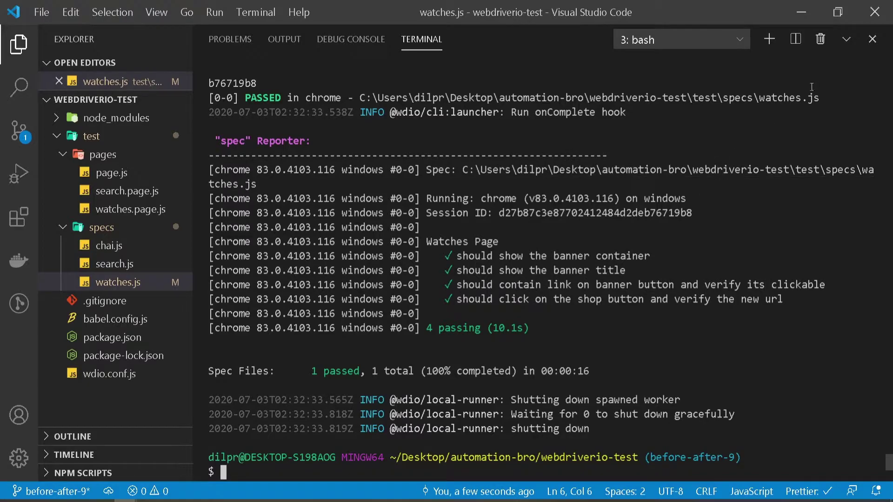
{"action": "left_click", "coordinate": [846, 39]}
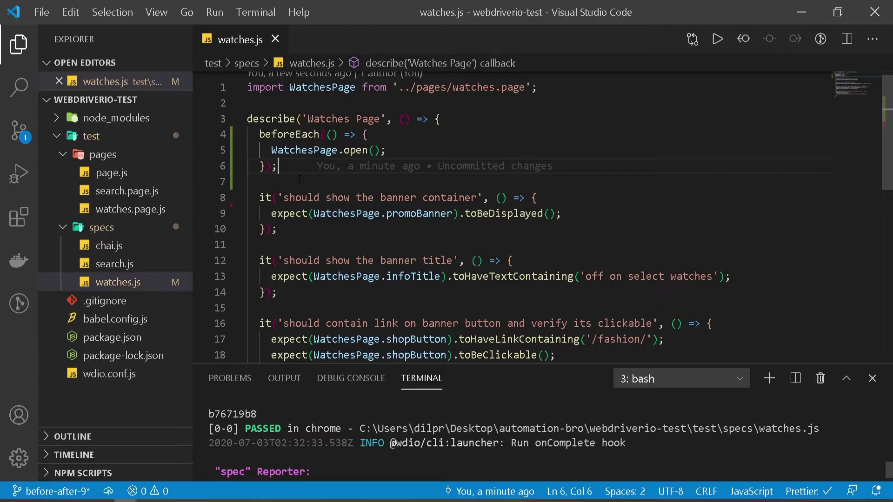
Trim beforeEach back to before and start an after(() => {}) hook below it.
{"action": "left_click", "coordinate": [320, 135]}
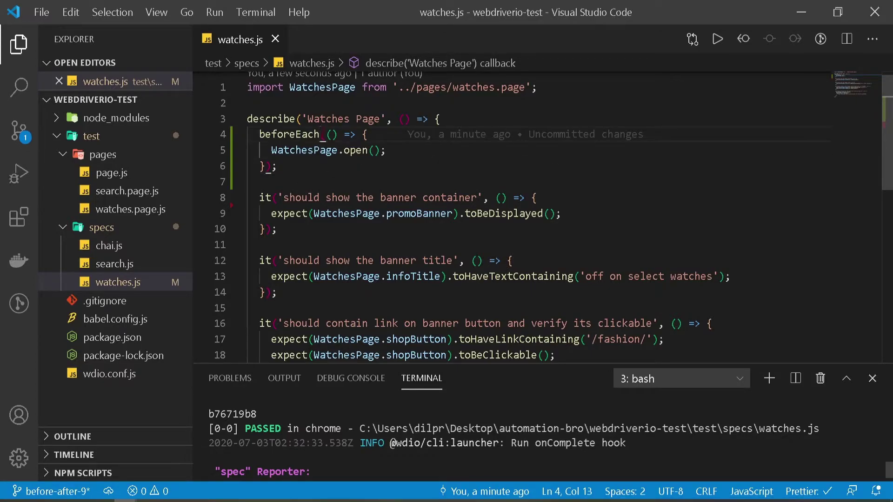
{"action": "key", "text": "BackSpace"}
{"action": "key", "text": "BackSpace"}
{"action": "key", "text": "BackSpace"}
{"action": "key", "text": "BackSpace"}
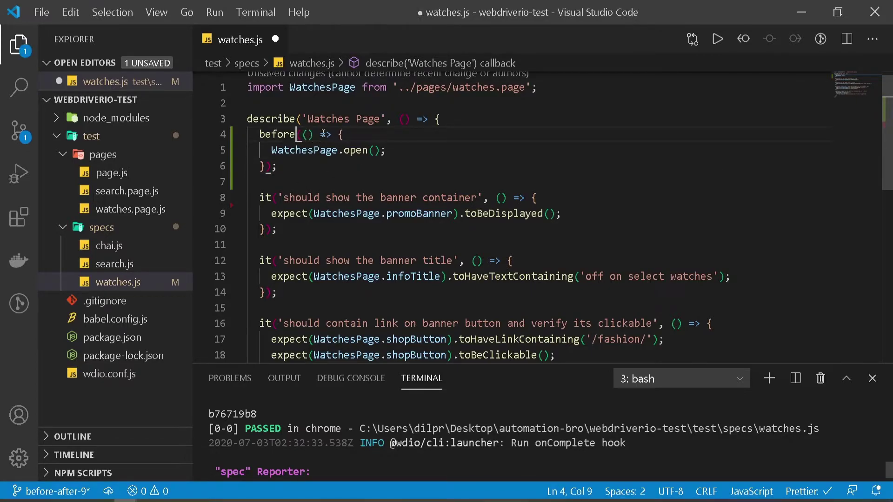
{"action": "left_click", "coordinate": [311, 165]}
{"action": "key", "text": "Return"}
{"action": "key", "text": "Return"}
{"action": "type", "text": "ad"}
{"action": "key", "text": "BackSpace"}
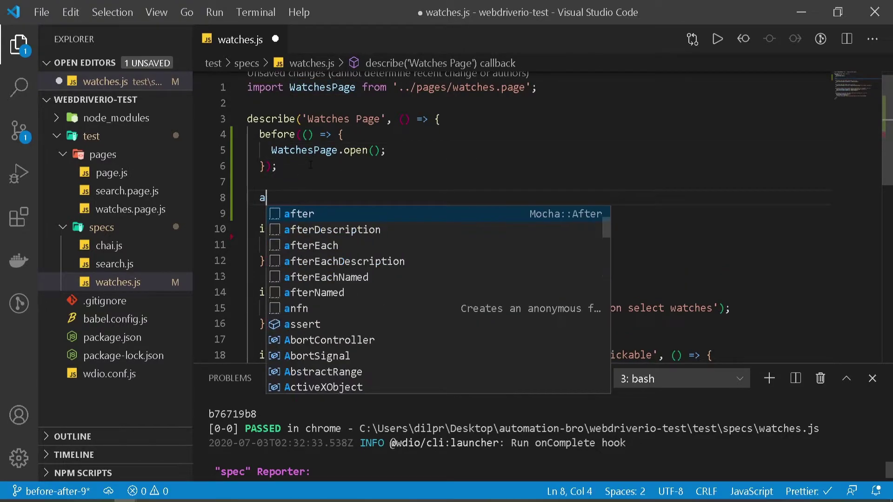
{"action": "type", "text": "fter("}
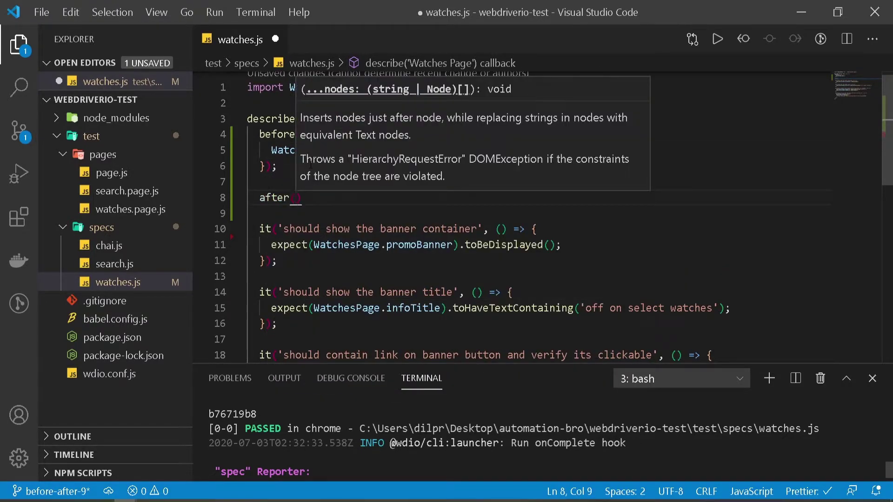
{"action": "type", "text": "() "}
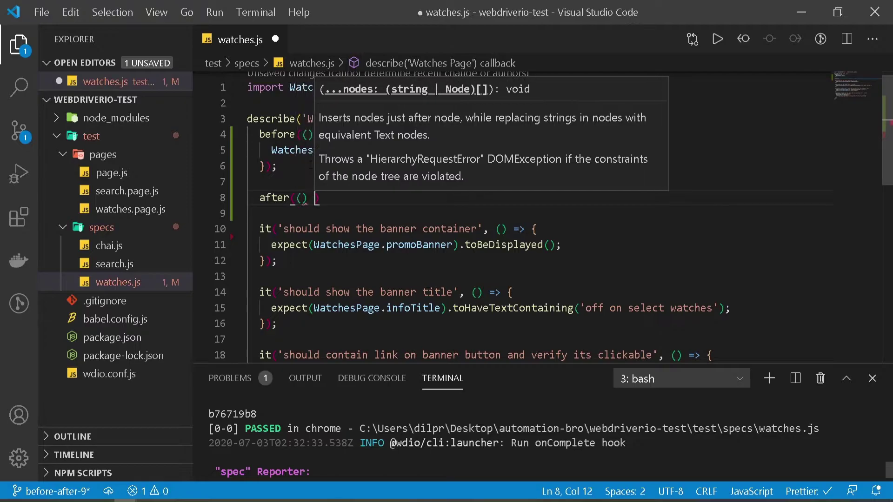
{"action": "type", "text": "=> {"}
{"action": "key", "text": "Return"}
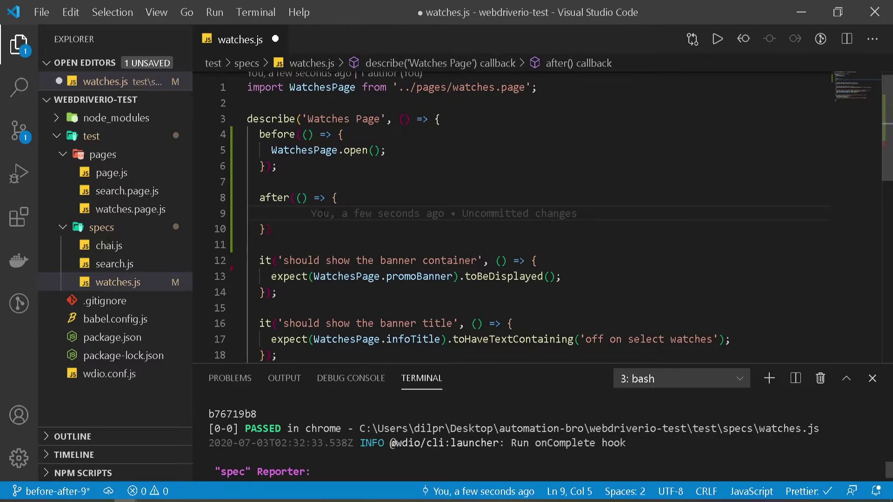
{"action": "type", "text": "brows"}
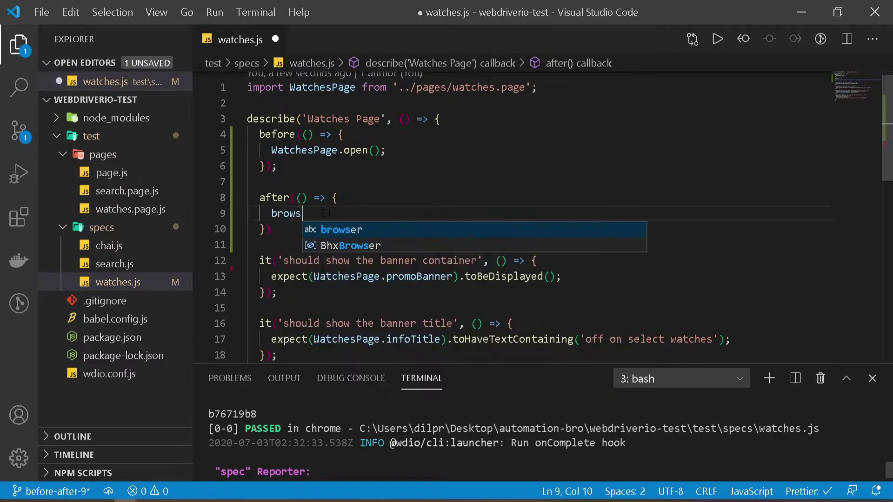
{"action": "type", "text": "er"}
{"action": "key", "text": "Escape"}
{"action": "type", "text": ".url"}
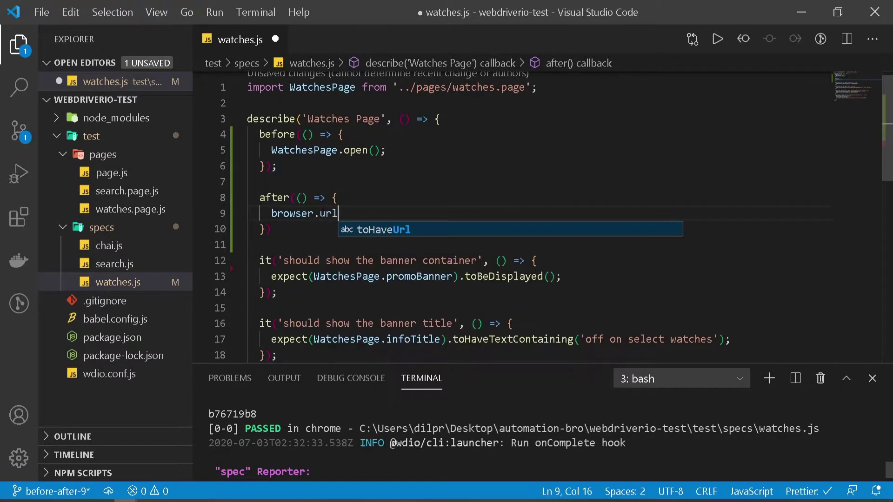
{"action": "type", "text": "('"}
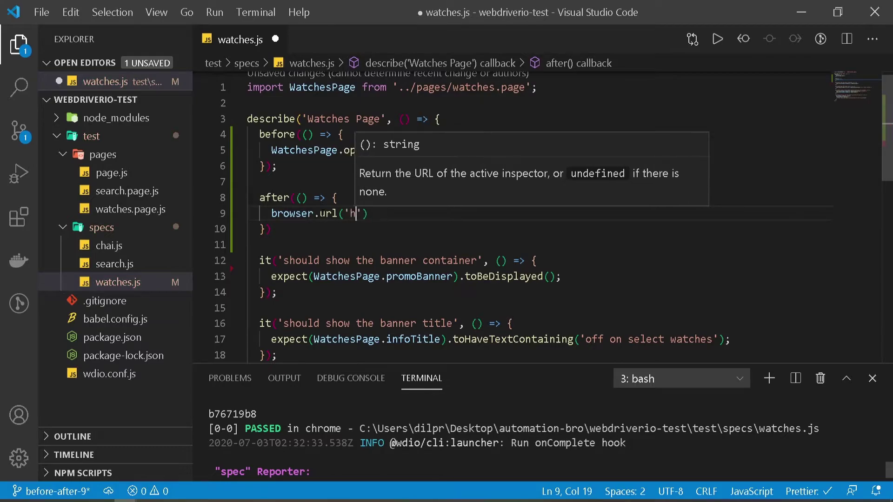
{"action": "type", "text": "https://"}
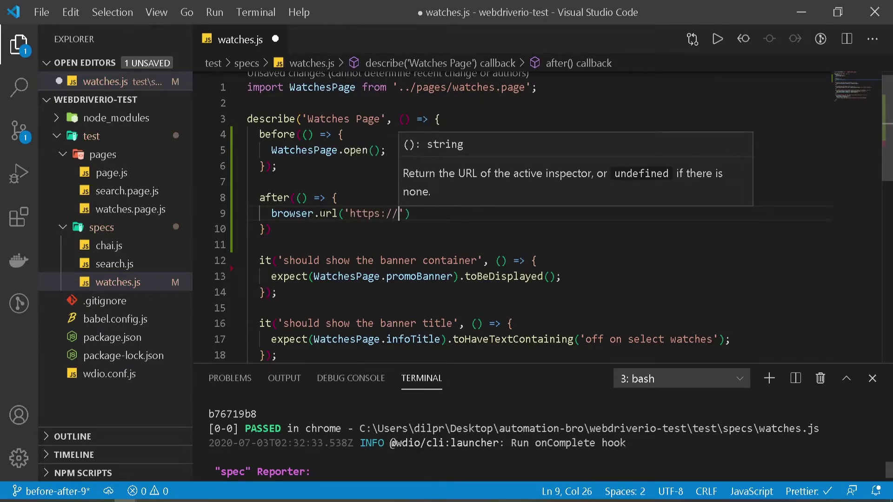
{"action": "type", "text": "ebayu"}
{"action": "key", "text": "BackSpace"}
{"action": "type", "text": ".co"}
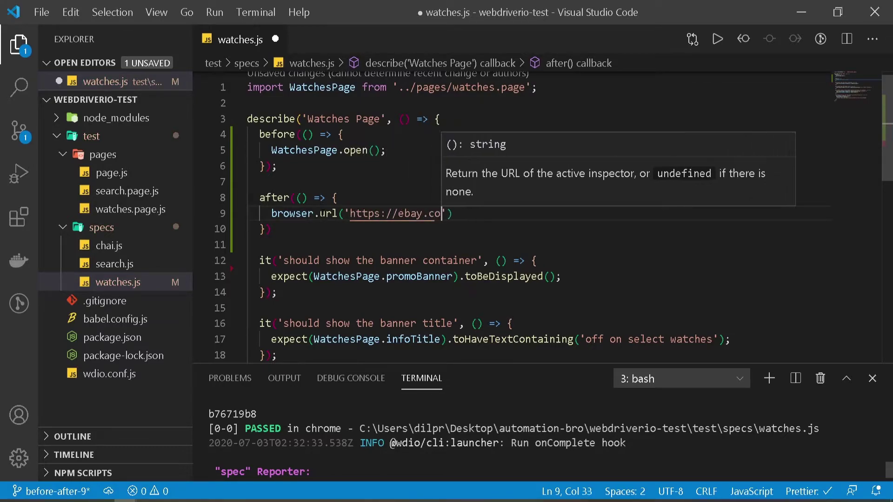
{"action": "type", "text": "m"}
{"action": "key", "text": "ctrl+s"}
{"action": "left_click", "coordinate": [288, 237]}
Point out the new after hook block, then move focus to the terminal.
{"action": "key", "text": "shift+Down"}
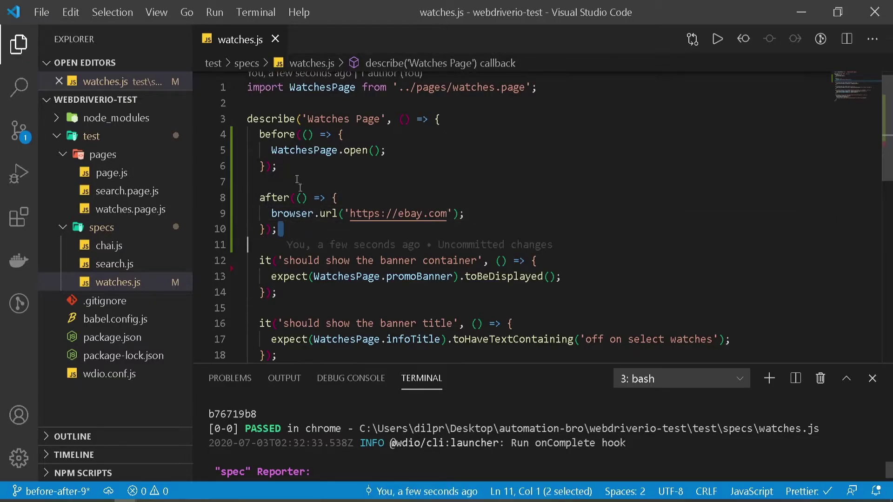
{"action": "scroll", "coordinate": [296, 181], "scroll_direction": "down", "scroll_amount": 1}
{"action": "scroll", "coordinate": [297, 180], "scroll_direction": "up", "scroll_amount": 1}
{"action": "left_click_drag", "start_coordinate": [248, 134], "coordinate": [278, 167]}
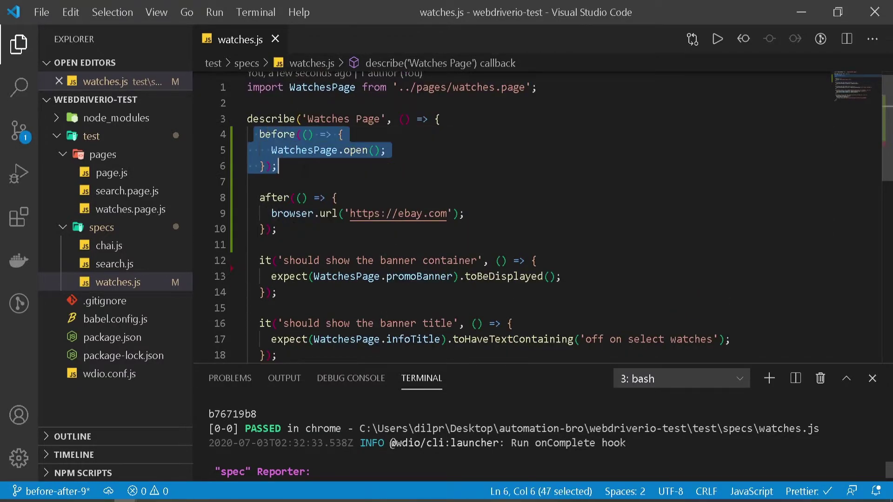
{"action": "left_click", "coordinate": [307, 181]}
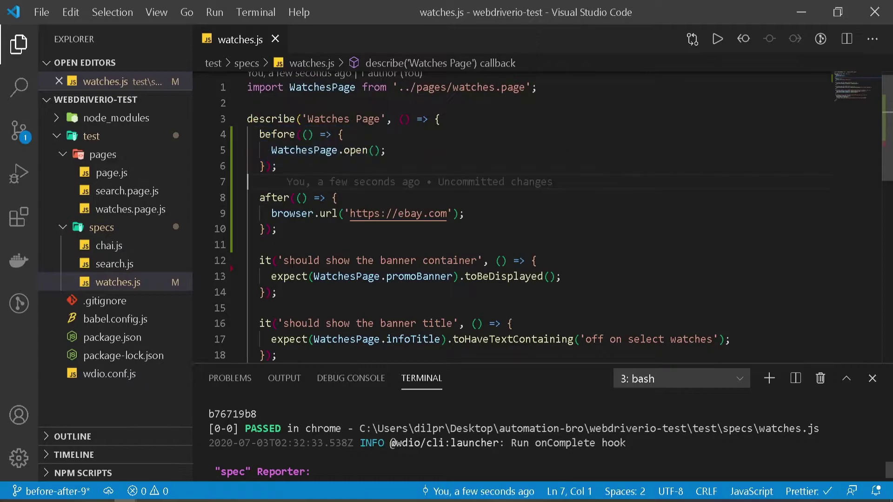
{"action": "scroll", "coordinate": [338, 250], "scroll_direction": "down", "scroll_amount": 3}
{"action": "scroll", "coordinate": [338, 250], "scroll_direction": "up", "scroll_amount": 1}
{"action": "scroll", "coordinate": [338, 248], "scroll_direction": "up", "scroll_amount": 1}
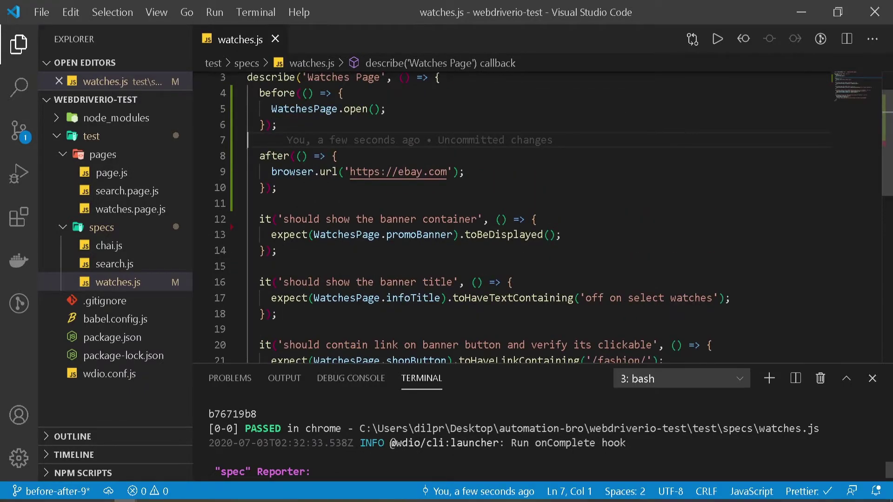
{"action": "left_click_drag", "start_coordinate": [249, 155], "coordinate": [354, 185]}
{"action": "key", "text": "Escape"}
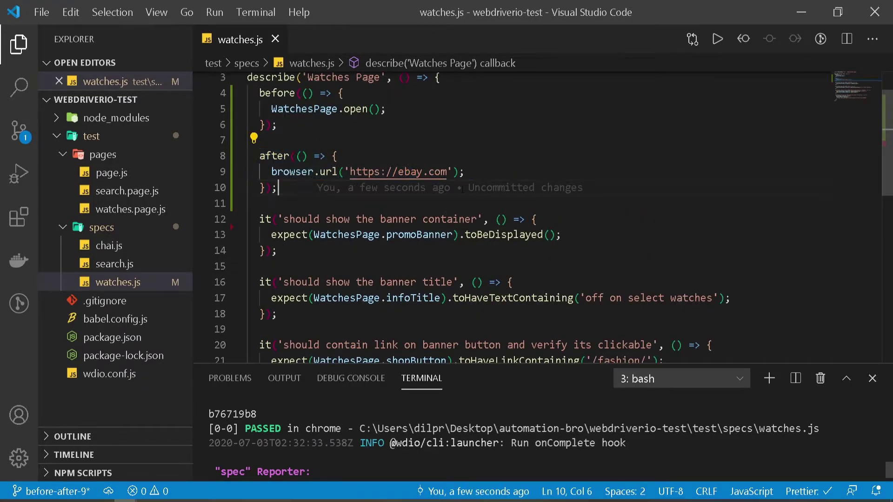
{"action": "key", "text": "Up"}
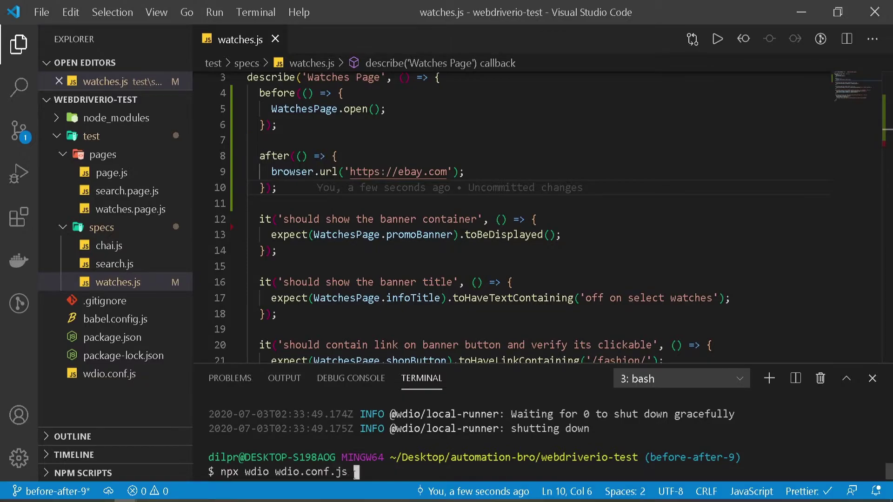
{"action": "key", "text": "Return"}
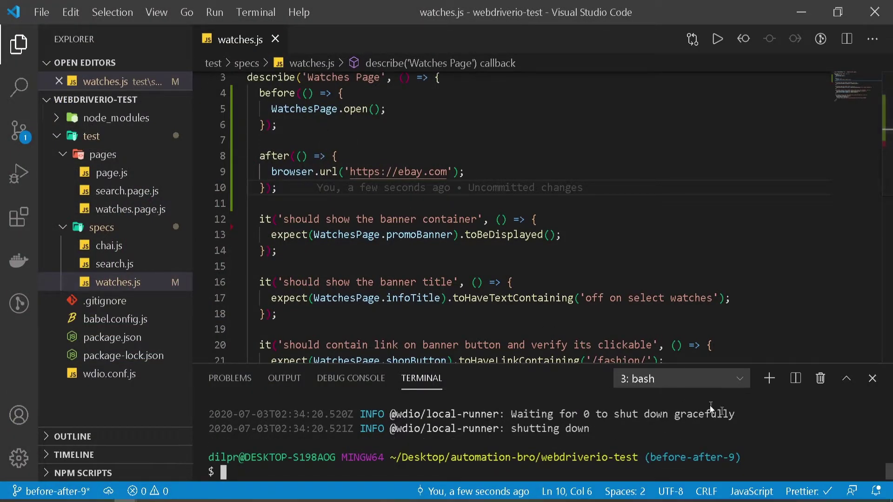
{"action": "scroll", "coordinate": [446, 214], "scroll_direction": "up", "scroll_amount": 1}
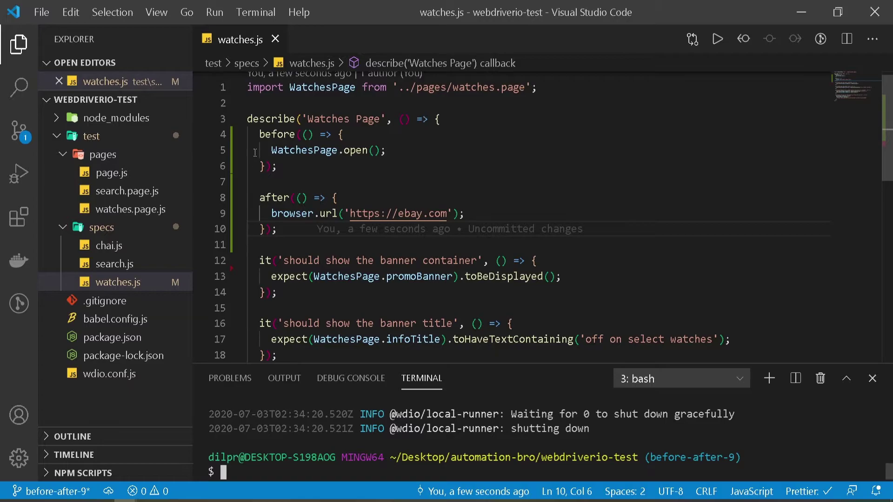
Revert an accidental edit to the after hook name and start a new line below its block.
{"action": "left_click_drag", "start_coordinate": [255, 198], "coordinate": [252, 244]}
{"action": "left_click", "coordinate": [251, 244]}
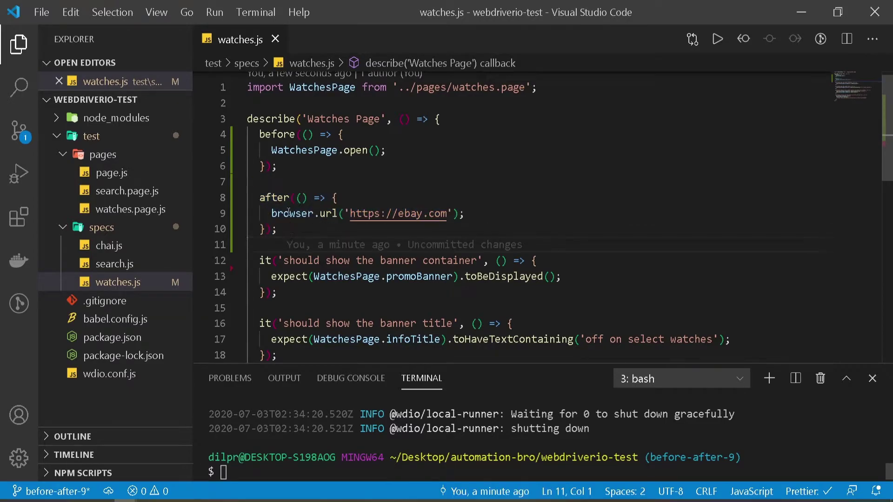
{"action": "left_click", "coordinate": [292, 198]}
{"action": "type", "text": "Eaq"}
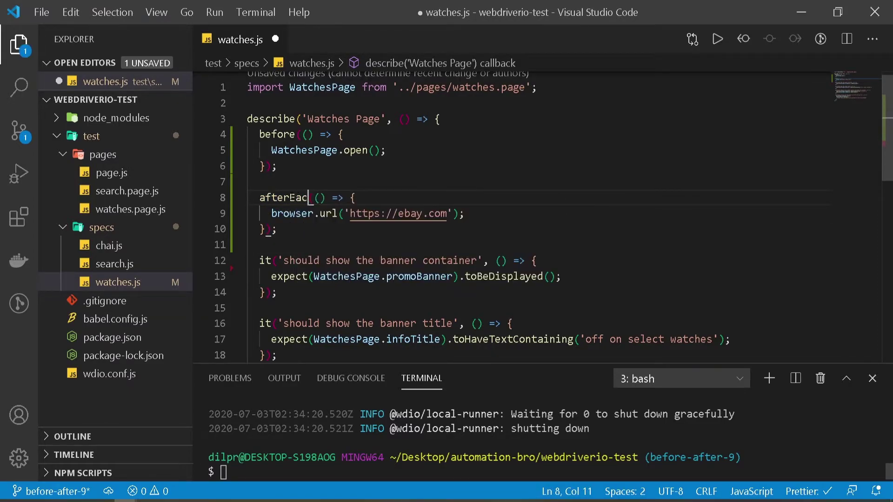
{"action": "type", "text": "h"}
{"action": "key", "text": "BackSpace"}
{"action": "key", "text": "BackSpace"}
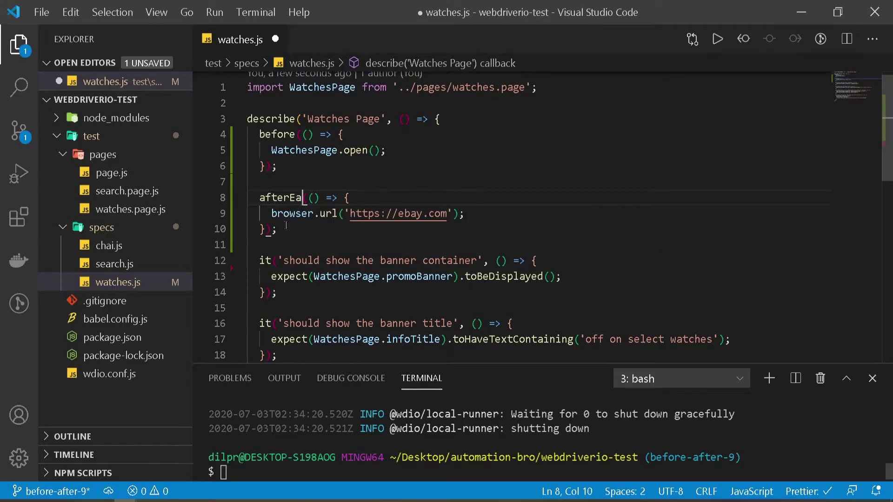
{"action": "key", "text": "BackSpace"}
{"action": "key", "text": "BackSpace"}
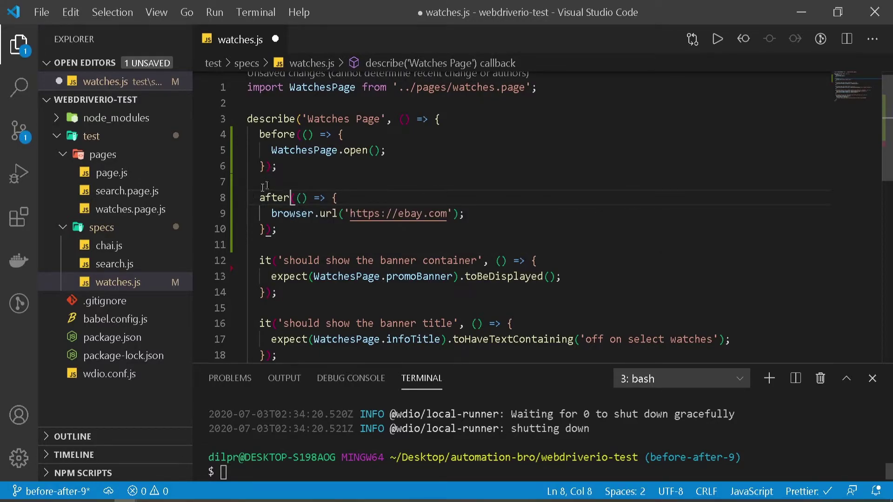
{"action": "key", "text": "Home"}
{"action": "key", "text": "Down"}
{"action": "key", "text": "Down"}
{"action": "key", "text": "Down"}
{"action": "key", "text": "Return"}
{"action": "type", "text": "afg"}
Insert an afterEach hook calling browser.refresh() and save the spec.
{"action": "key", "text": "BackSpace"}
{"action": "type", "text": "ter"}
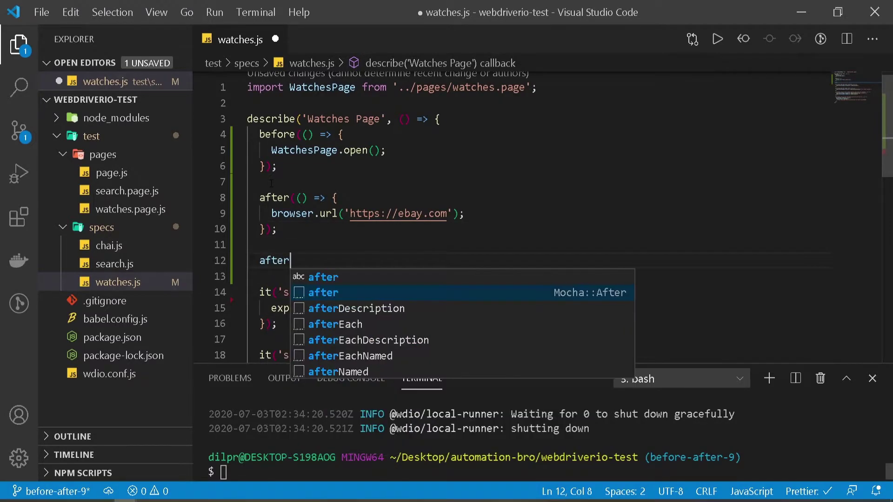
{"action": "type", "text": "EA"}
{"action": "key", "text": "Return"}
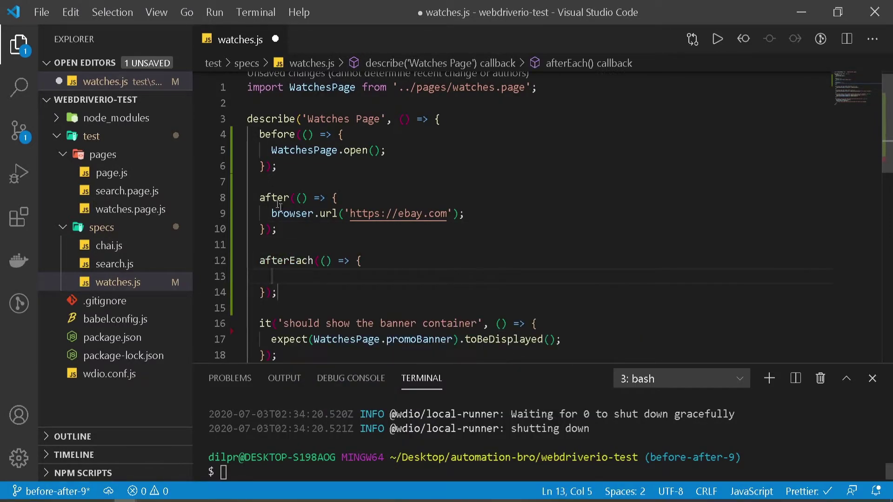
{"action": "type", "text": "browse"}
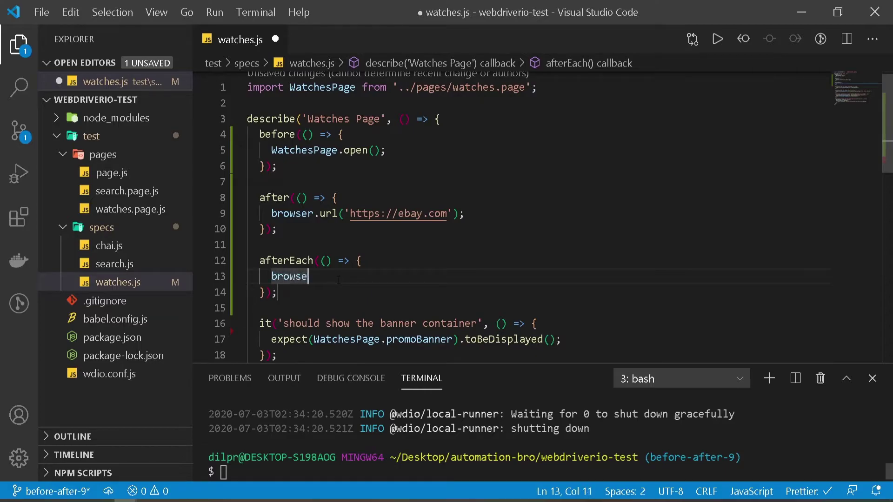
{"action": "type", "text": "r.refres"}
{"action": "type", "text": "h();"}
{"action": "key", "text": "ctrl+s"}
{"action": "key", "text": "Down"}
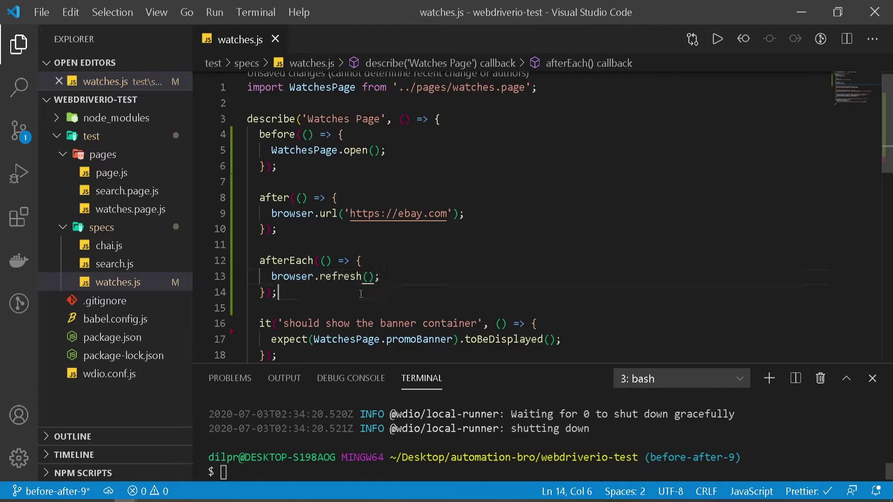
Rerun npx wdio wdio.conf.js and enlarge the terminal to read the spec report.
{"action": "left_click", "coordinate": [633, 427]}
{"action": "key", "text": "Up"}
{"action": "key", "text": "Return"}
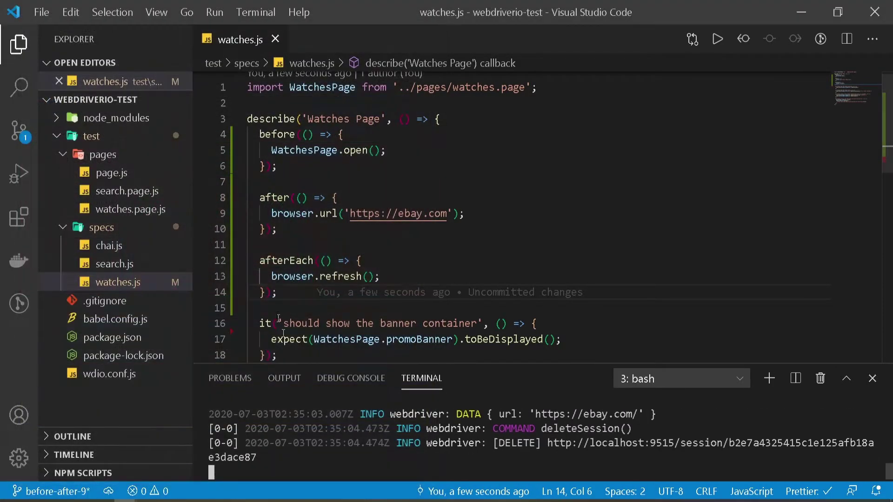
{"action": "left_click", "coordinate": [846, 379]}
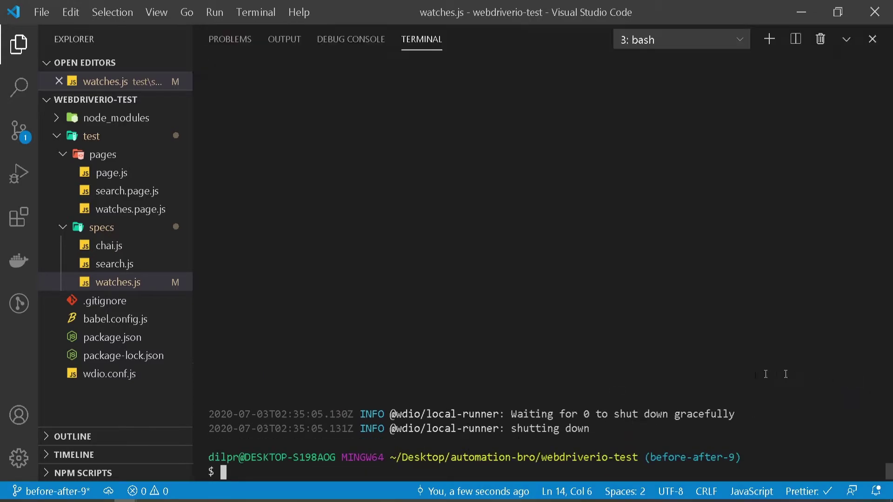
{"action": "left_click", "coordinate": [846, 41]}
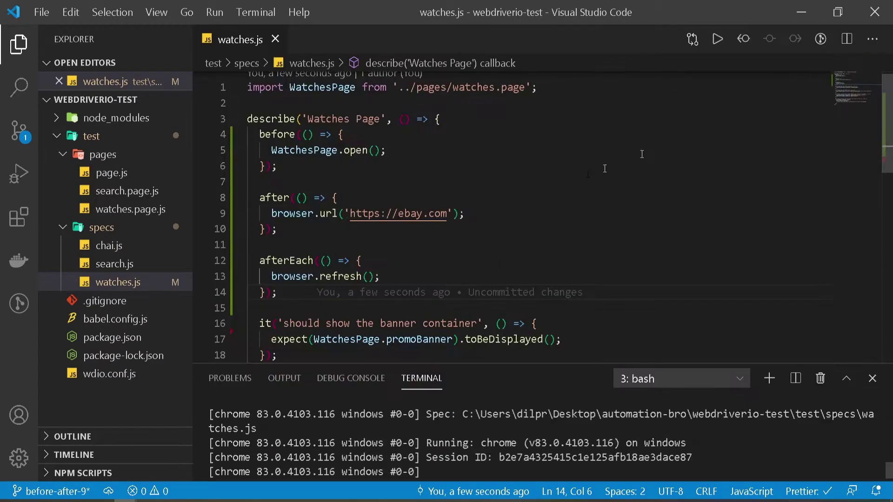
{"action": "left_click_drag", "start_coordinate": [246, 135], "coordinate": [316, 308]}
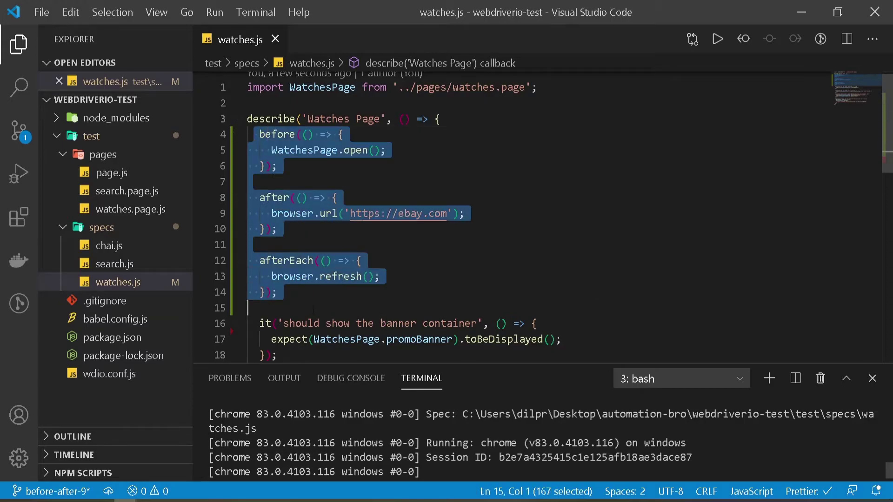
{"action": "left_click", "coordinate": [315, 299]}
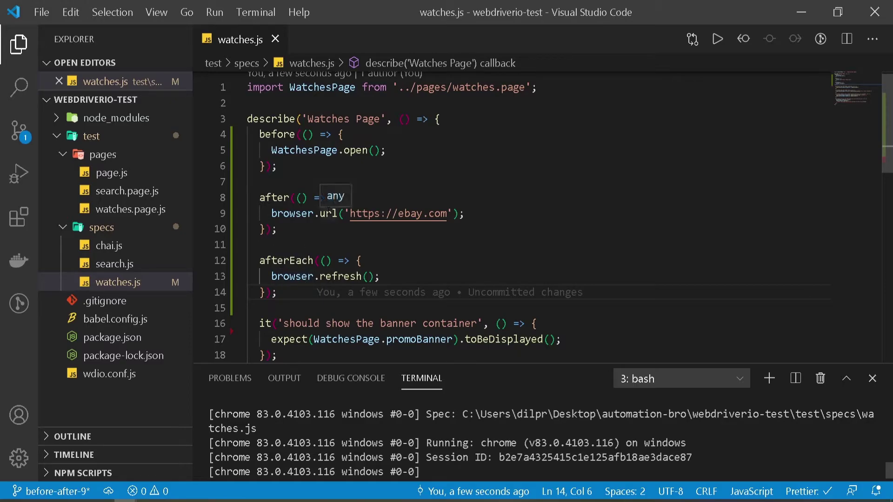
{"action": "left_click", "coordinate": [380, 151]}
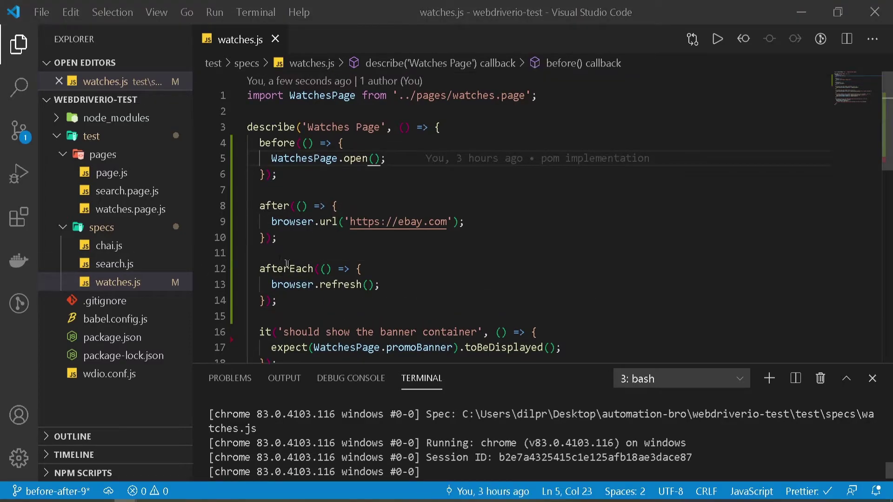
{"action": "left_click_drag", "start_coordinate": [247, 142], "coordinate": [278, 237]}
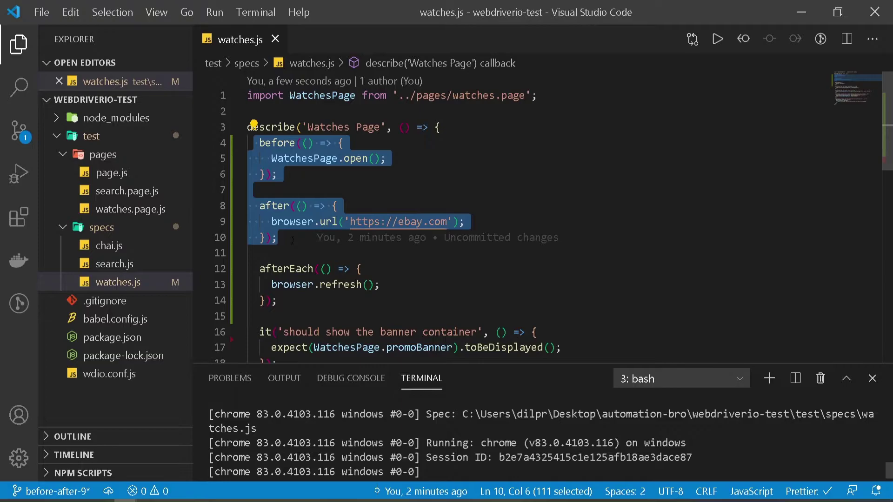
{"action": "left_click", "coordinate": [376, 161]}
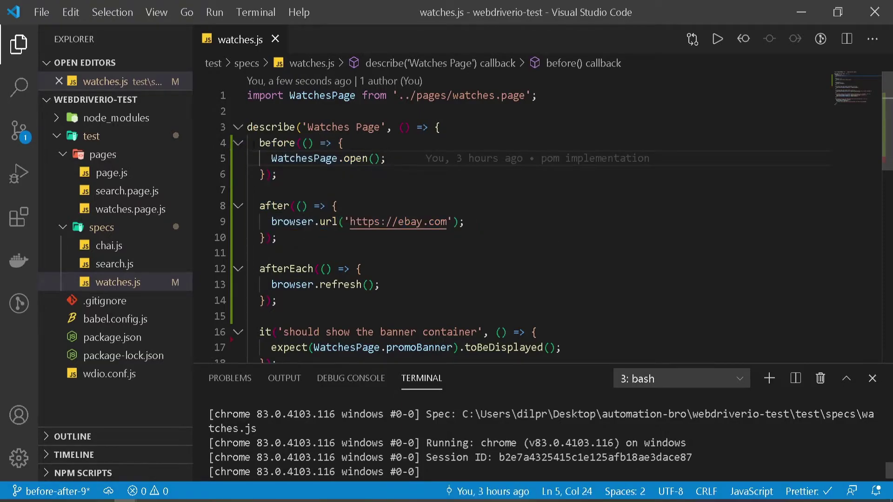
{"action": "left_click_drag", "start_coordinate": [248, 143], "coordinate": [291, 249]}
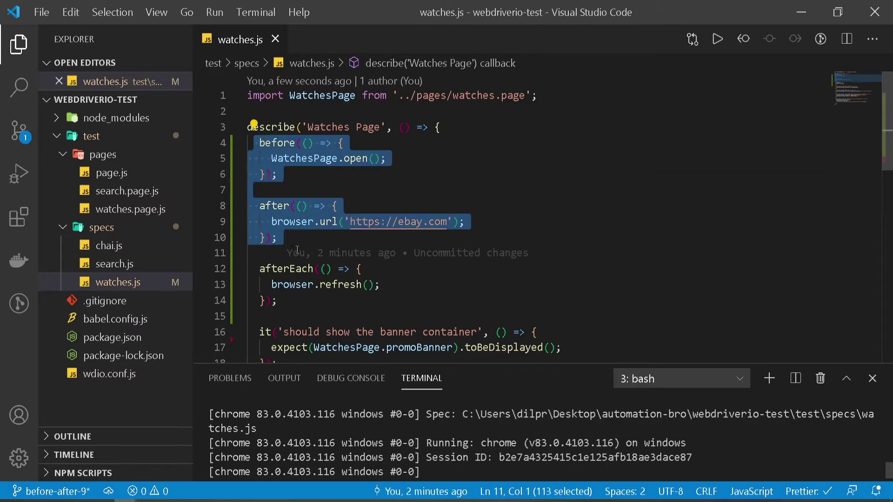
{"action": "left_click", "coordinate": [326, 269]}
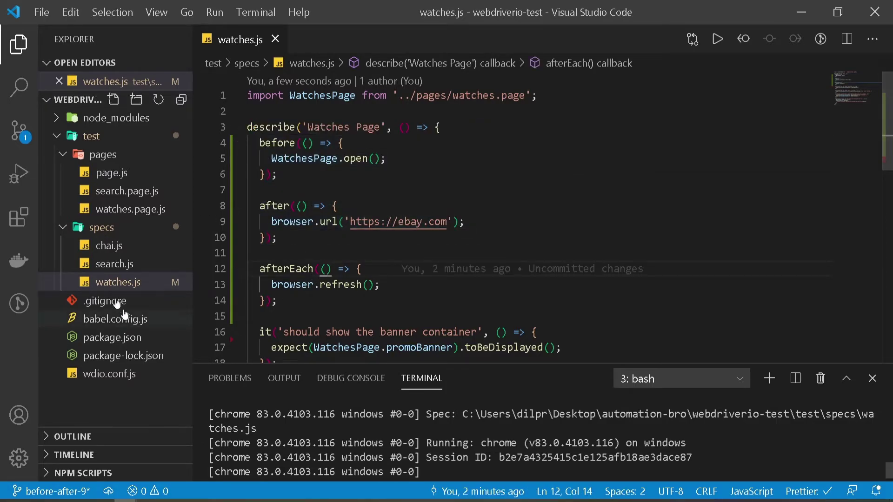
{"action": "left_click", "coordinate": [121, 374]}
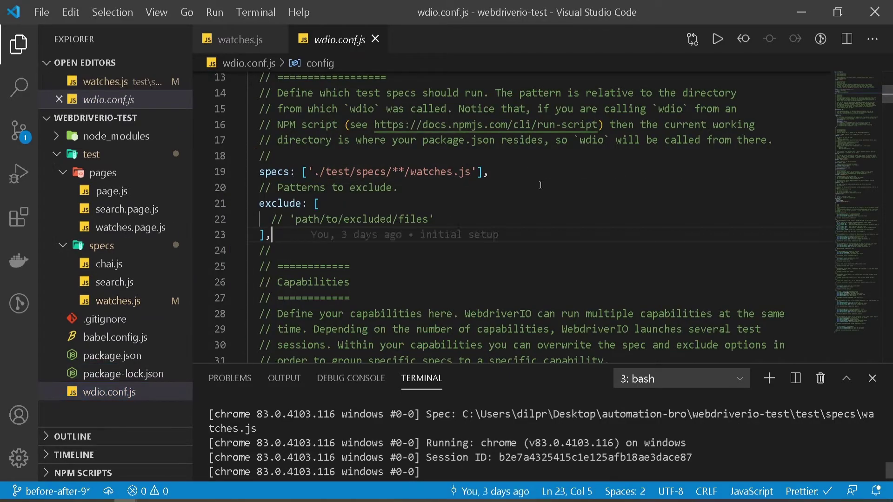
{"action": "scroll", "coordinate": [565, 183], "scroll_direction": "down", "scroll_amount": 2}
{"action": "scroll", "coordinate": [565, 183], "scroll_direction": "down", "scroll_amount": 5}
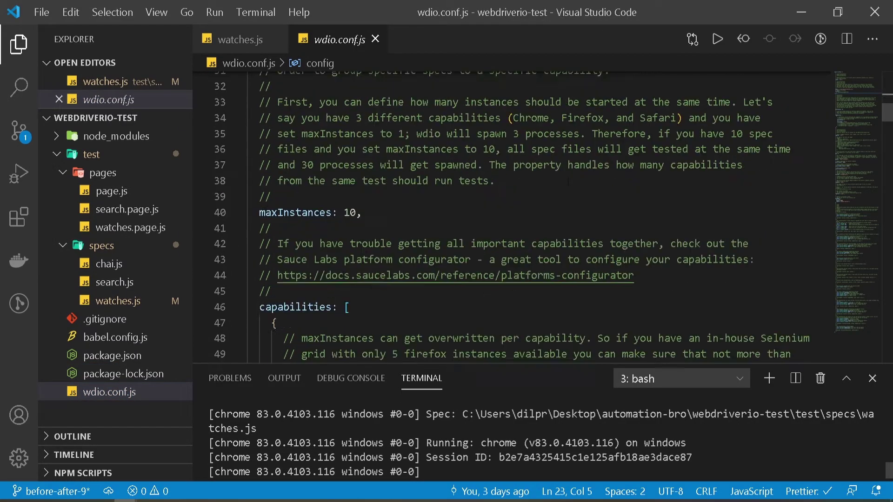
{"action": "scroll", "coordinate": [567, 183], "scroll_direction": "down", "scroll_amount": 2}
{"action": "scroll", "coordinate": [568, 183], "scroll_direction": "down", "scroll_amount": 4}
{"action": "scroll", "coordinate": [568, 182], "scroll_direction": "down", "scroll_amount": 5}
{"action": "scroll", "coordinate": [569, 183], "scroll_direction": "down", "scroll_amount": 4}
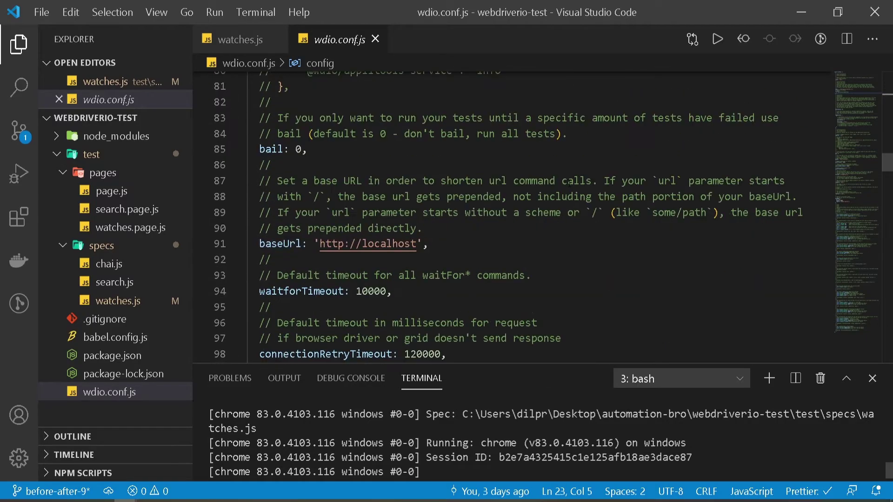
{"action": "scroll", "coordinate": [571, 183], "scroll_direction": "down", "scroll_amount": 4}
{"action": "scroll", "coordinate": [573, 182], "scroll_direction": "down", "scroll_amount": 5}
{"action": "scroll", "coordinate": [572, 182], "scroll_direction": "down", "scroll_amount": 4}
{"action": "scroll", "coordinate": [571, 182], "scroll_direction": "down", "scroll_amount": 2}
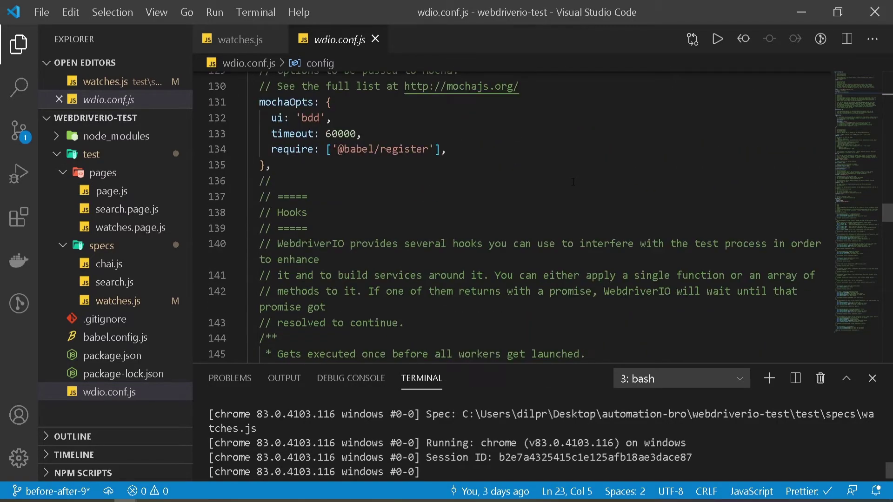
{"action": "scroll", "coordinate": [570, 182], "scroll_direction": "down", "scroll_amount": 3}
{"action": "scroll", "coordinate": [568, 182], "scroll_direction": "up", "scroll_amount": 2}
{"action": "left_click_drag", "start_coordinate": [260, 139], "coordinate": [278, 296]}
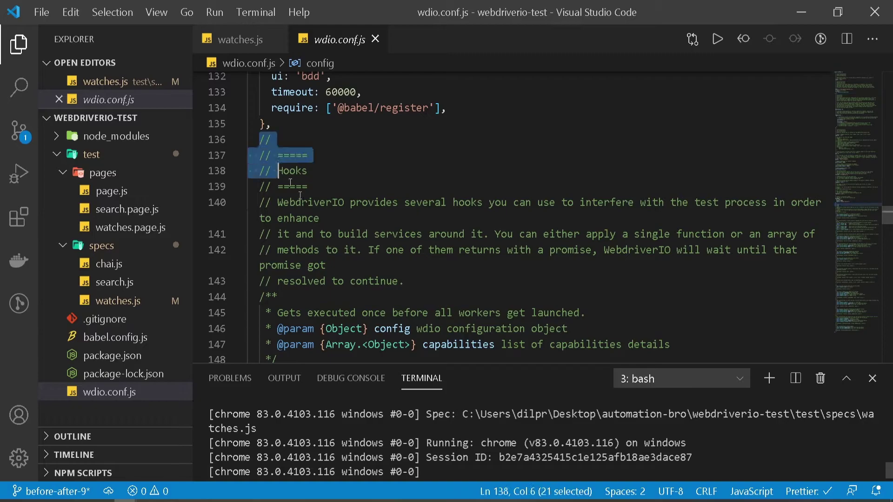
{"action": "scroll", "coordinate": [356, 287], "scroll_direction": "down", "scroll_amount": 3}
{"action": "scroll", "coordinate": [356, 288], "scroll_direction": "down", "scroll_amount": 3}
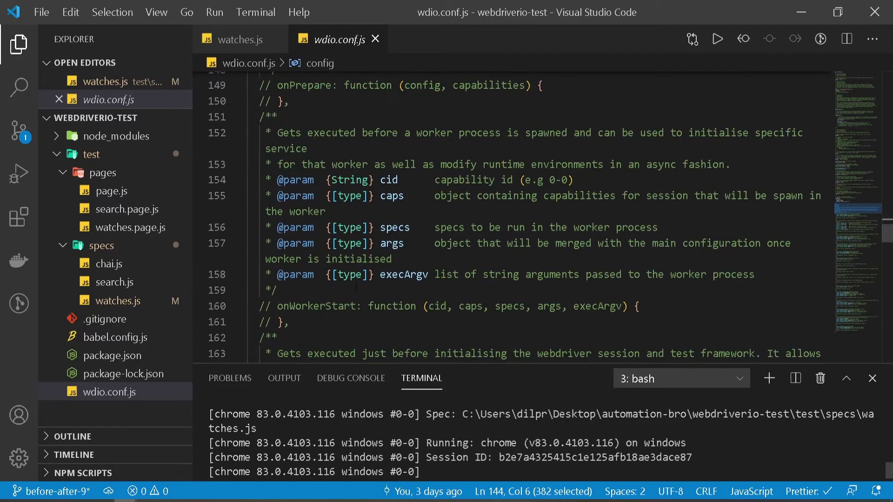
{"action": "scroll", "coordinate": [357, 288], "scroll_direction": "down", "scroll_amount": 2}
{"action": "scroll", "coordinate": [356, 288], "scroll_direction": "down", "scroll_amount": 2}
{"action": "scroll", "coordinate": [356, 286], "scroll_direction": "down", "scroll_amount": 2}
{"action": "scroll", "coordinate": [355, 286], "scroll_direction": "down", "scroll_amount": 1}
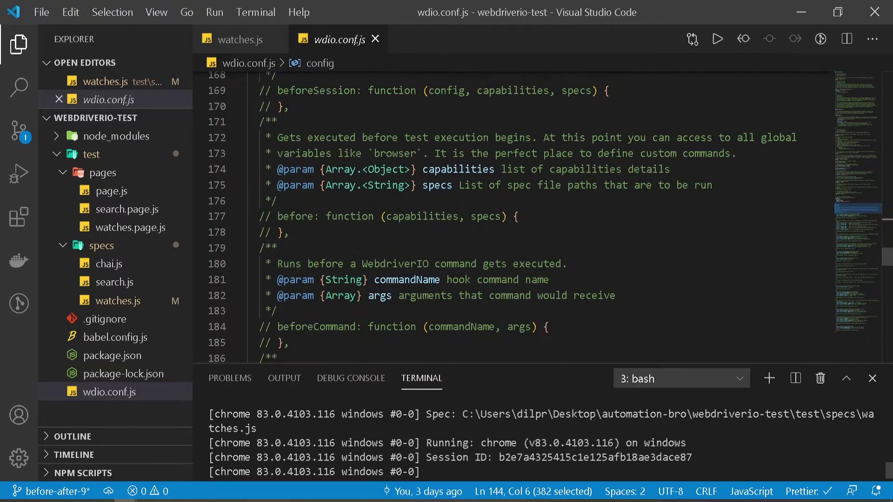
{"action": "scroll", "coordinate": [356, 287], "scroll_direction": "down", "scroll_amount": 2}
{"action": "scroll", "coordinate": [357, 288], "scroll_direction": "down", "scroll_amount": 1}
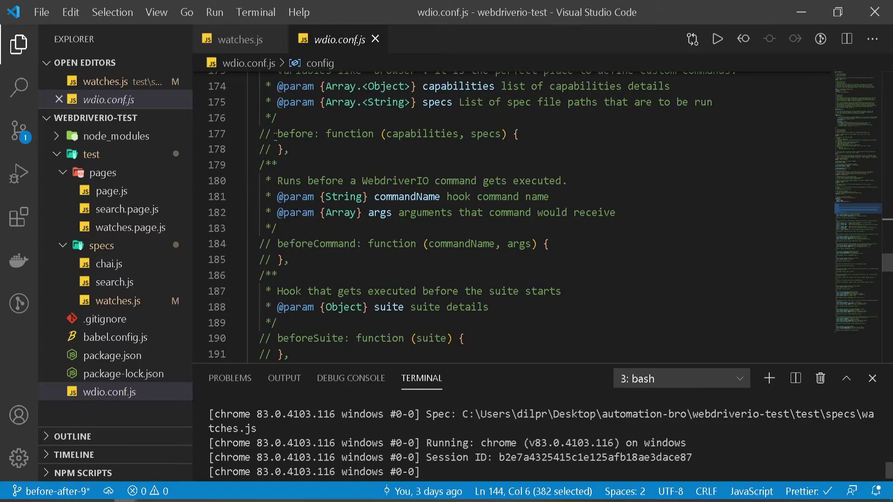
{"action": "left_click_drag", "start_coordinate": [277, 135], "coordinate": [289, 150]}
{"action": "left_click_drag", "start_coordinate": [259, 244], "coordinate": [289, 260]}
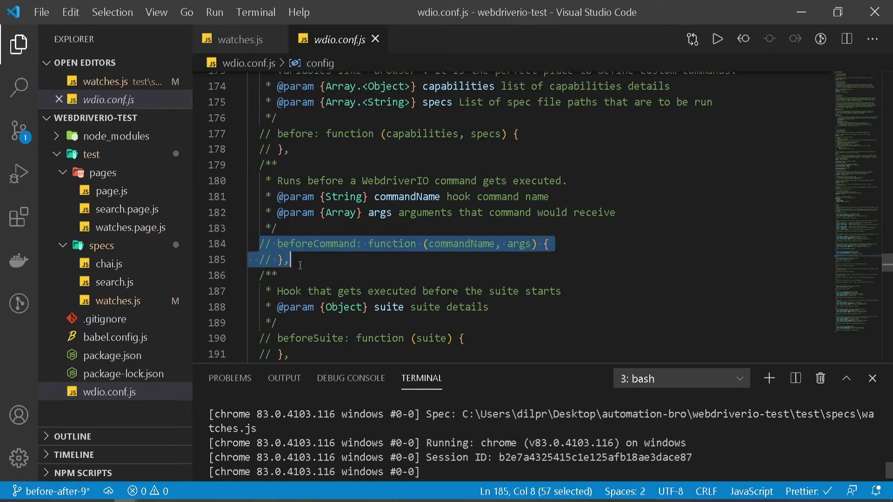
{"action": "scroll", "coordinate": [272, 264], "scroll_direction": "down", "scroll_amount": 2}
{"action": "scroll", "coordinate": [272, 265], "scroll_direction": "down", "scroll_amount": 1}
{"action": "scroll", "coordinate": [272, 263], "scroll_direction": "down", "scroll_amount": 1}
{"action": "scroll", "coordinate": [321, 263], "scroll_direction": "down", "scroll_amount": 2}
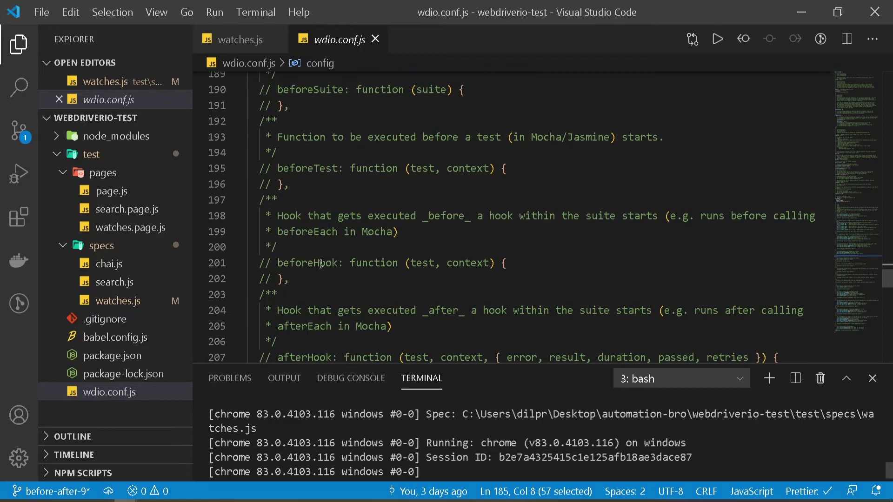
{"action": "scroll", "coordinate": [309, 217], "scroll_direction": "down", "scroll_amount": 1}
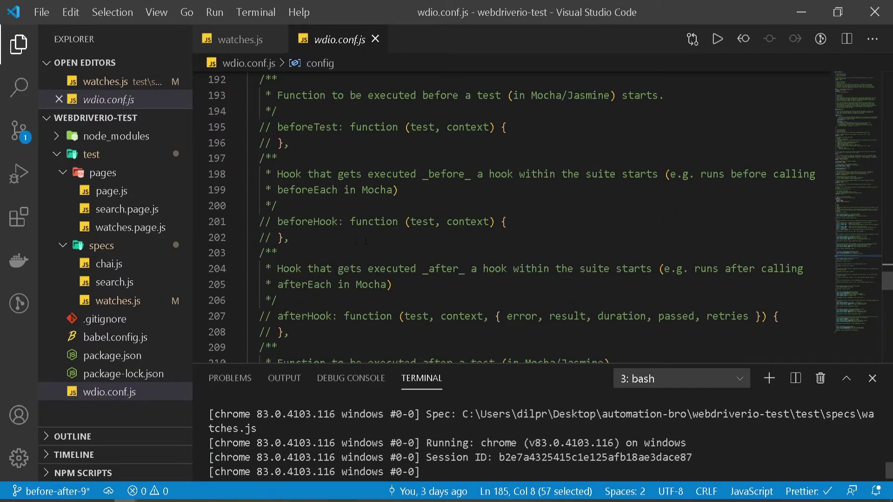
{"action": "scroll", "coordinate": [366, 240], "scroll_direction": "down", "scroll_amount": 1}
{"action": "scroll", "coordinate": [342, 234], "scroll_direction": "up", "scroll_amount": 2}
{"action": "scroll", "coordinate": [327, 230], "scroll_direction": "up", "scroll_amount": 1}
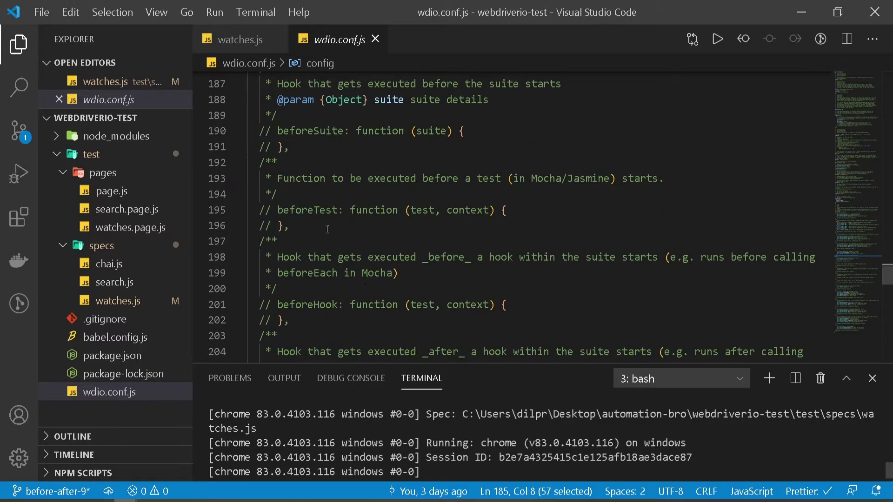
{"action": "left_click_drag", "start_coordinate": [319, 225], "coordinate": [259, 210]}
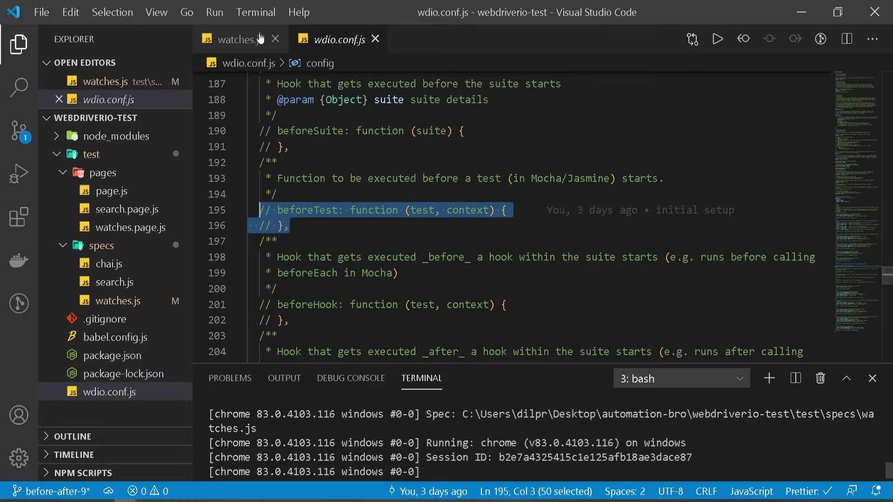
Uncomment the beforeTest hook on lines 195–196 of wdio.conf.js.
{"action": "left_click", "coordinate": [230, 40]}
{"action": "left_click", "coordinate": [310, 40]}
{"action": "left_click", "coordinate": [321, 191]}
{"action": "left_click_drag", "start_coordinate": [289, 225], "coordinate": [255, 209]}
{"action": "key", "text": "ctrl+slash"}
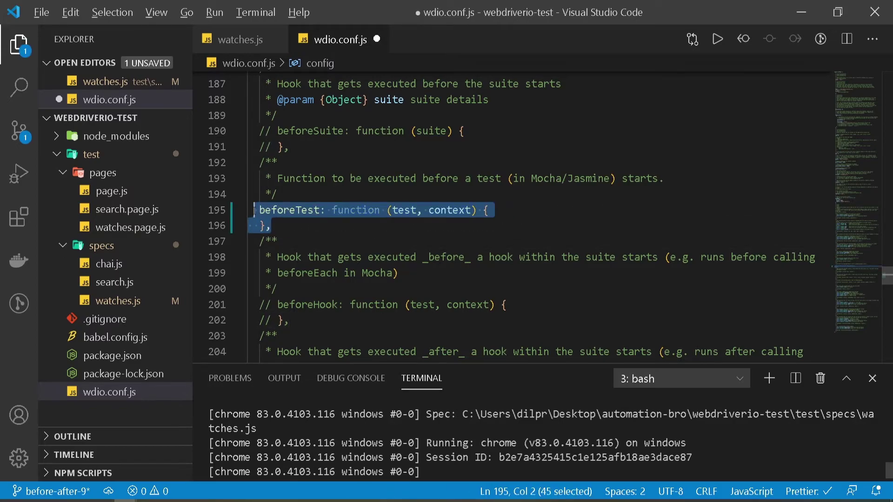
{"action": "key", "text": "ctrl+j"}
Add browser.maximizeWindow(); inside the beforeTest function and save the config.
{"action": "left_click", "coordinate": [489, 210]}
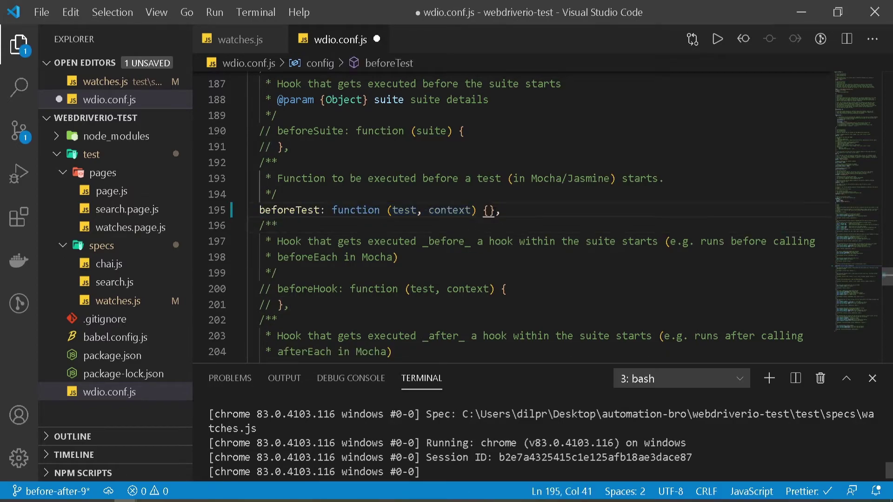
{"action": "key", "text": "Return"}
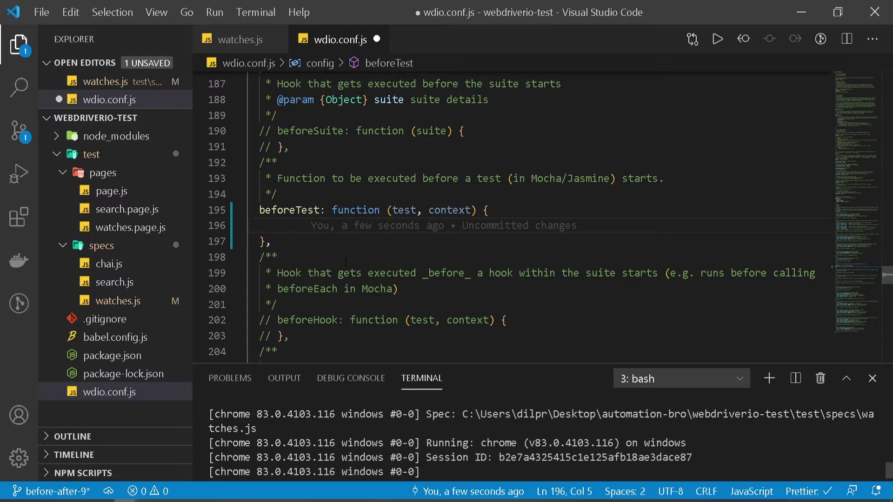
{"action": "type", "text": "browser.na"}
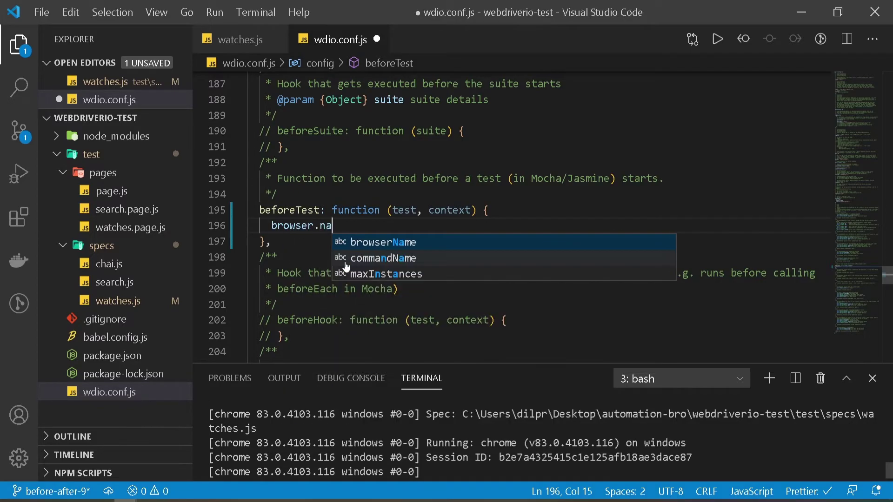
{"action": "key", "text": "BackSpace"}
{"action": "key", "text": "BackSpace"}
{"action": "type", "text": "maximiz"}
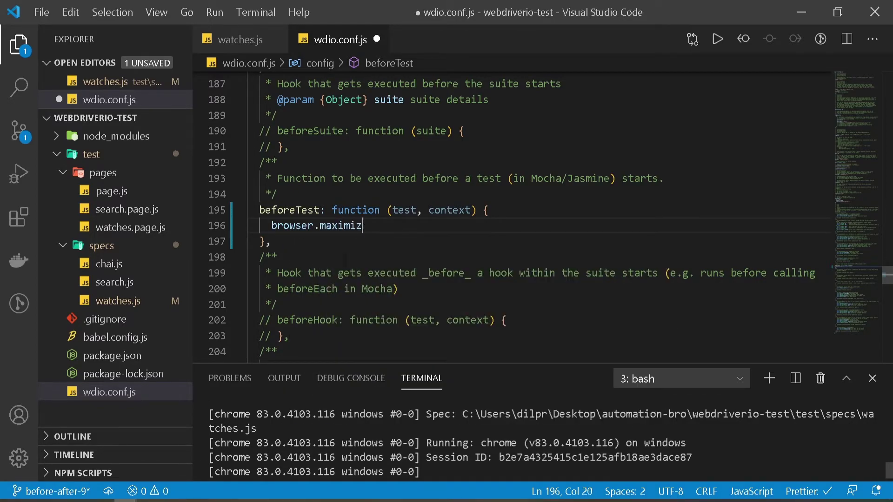
{"action": "type", "text": "eWindow*("}
{"action": "key", "text": "BackSpace"}
{"action": "key", "text": "BackSpace"}
{"action": "type", "text": "("}
{"action": "key", "text": "ctrl+s"}
{"action": "left_click", "coordinate": [426, 257]}
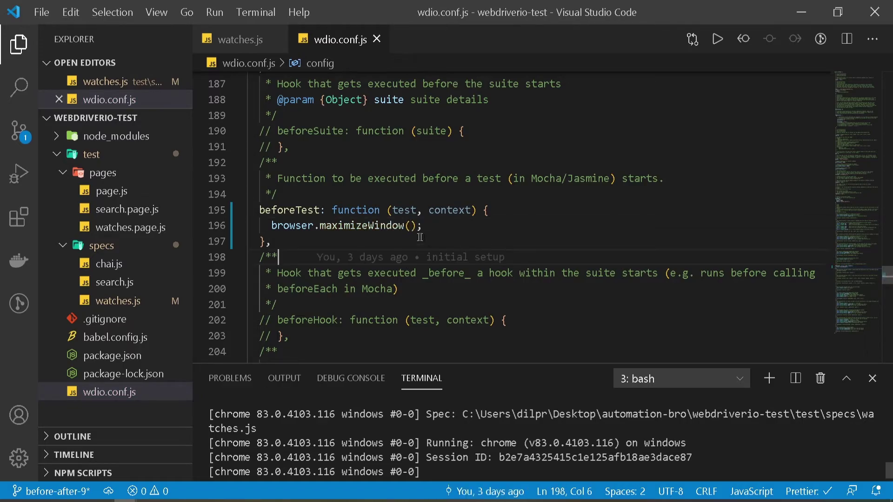
Point out the maximizeWindow call, then review the before, after and afterEach hooks in watches.js.
{"action": "left_click_drag", "start_coordinate": [337, 230], "coordinate": [260, 210]}
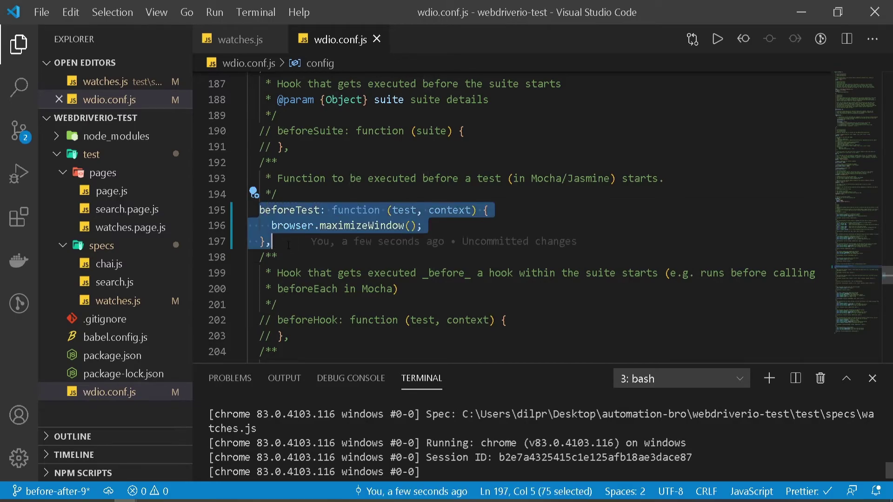
{"action": "left_click", "coordinate": [357, 237]}
{"action": "left_click_drag", "start_coordinate": [422, 225], "coordinate": [271, 225]}
{"action": "left_click", "coordinate": [272, 240]}
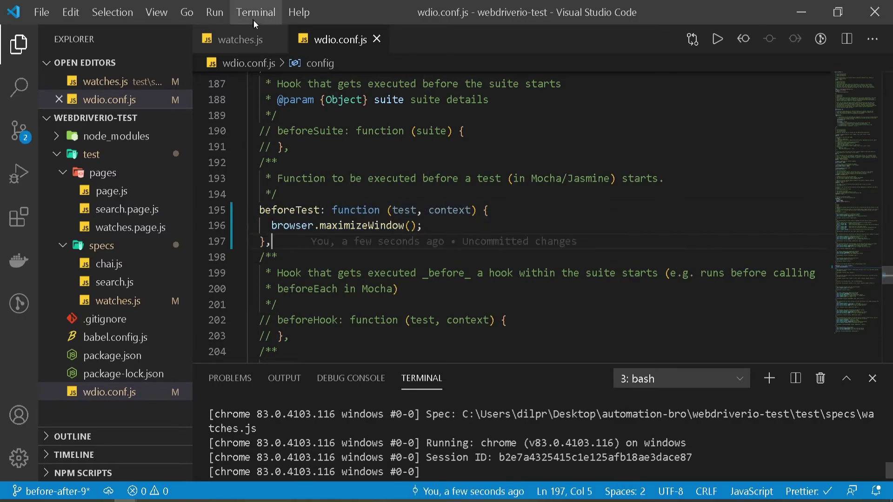
{"action": "left_click", "coordinate": [245, 41]}
{"action": "left_click_drag", "start_coordinate": [248, 143], "coordinate": [327, 320]}
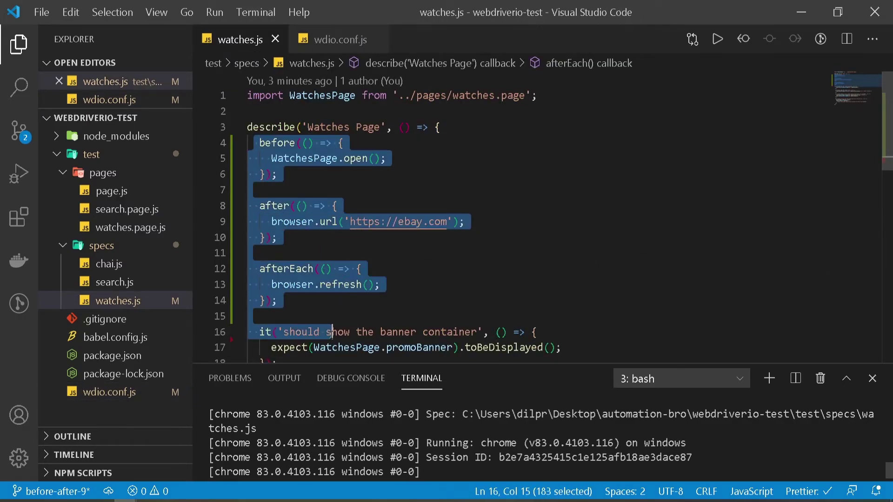
{"action": "scroll", "coordinate": [307, 278], "scroll_direction": "down", "scroll_amount": 2}
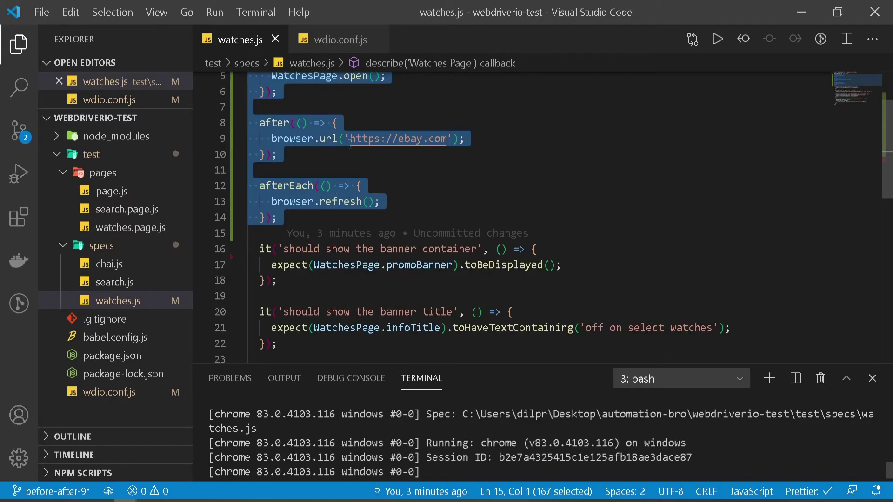
{"action": "left_click", "coordinate": [339, 39]}
Stop the previous run in the terminal and start npx wdio wdio.conf.js again.
{"action": "left_click", "coordinate": [746, 490]}
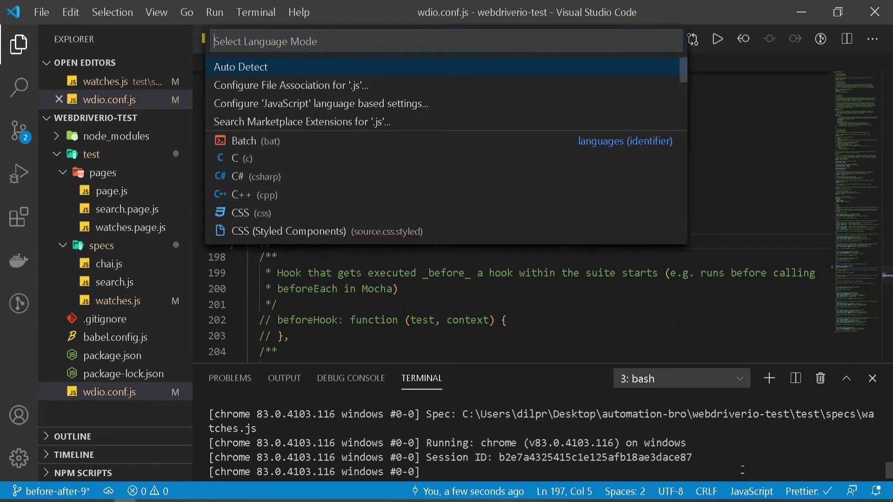
{"action": "left_click", "coordinate": [743, 468]}
{"action": "key", "text": "ctrl+c"}
{"action": "key", "text": "Up"}
{"action": "key", "text": "Return"}
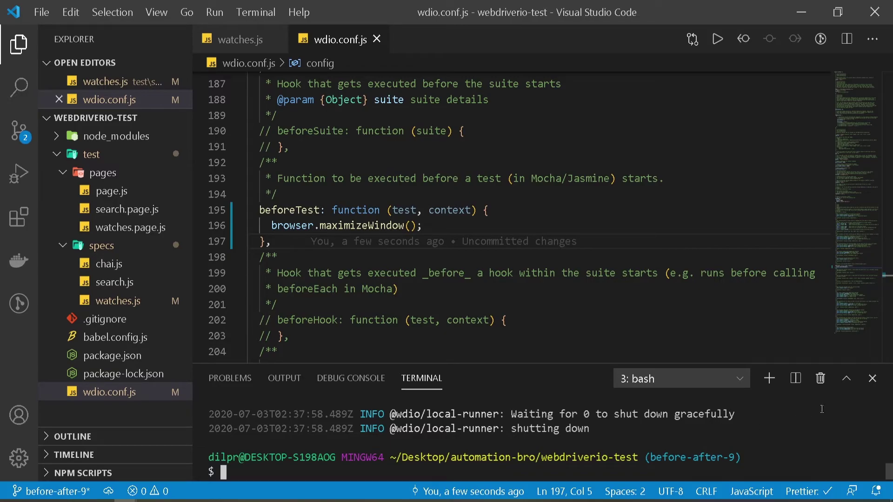
{"action": "left_click_drag", "start_coordinate": [258, 210], "coordinate": [272, 242]}
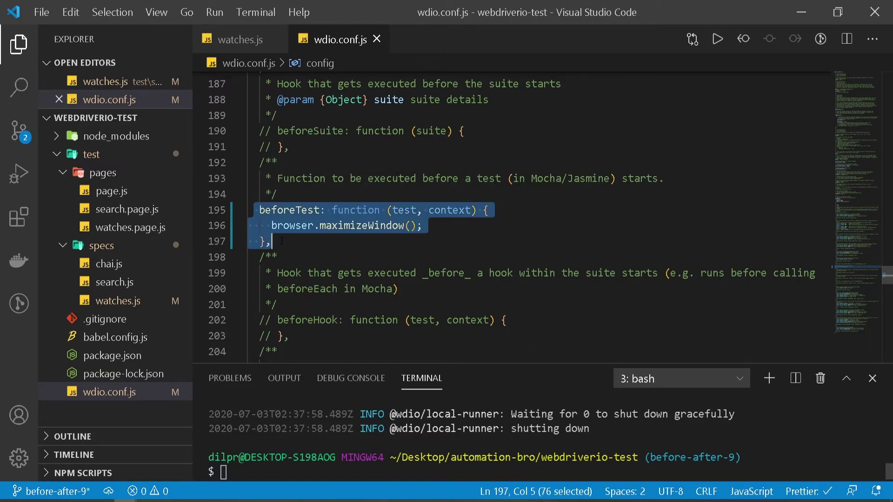
{"action": "scroll", "coordinate": [311, 244], "scroll_direction": "down", "scroll_amount": 2}
{"action": "scroll", "coordinate": [311, 244], "scroll_direction": "down", "scroll_amount": 1}
{"action": "scroll", "coordinate": [315, 243], "scroll_direction": "down", "scroll_amount": 1}
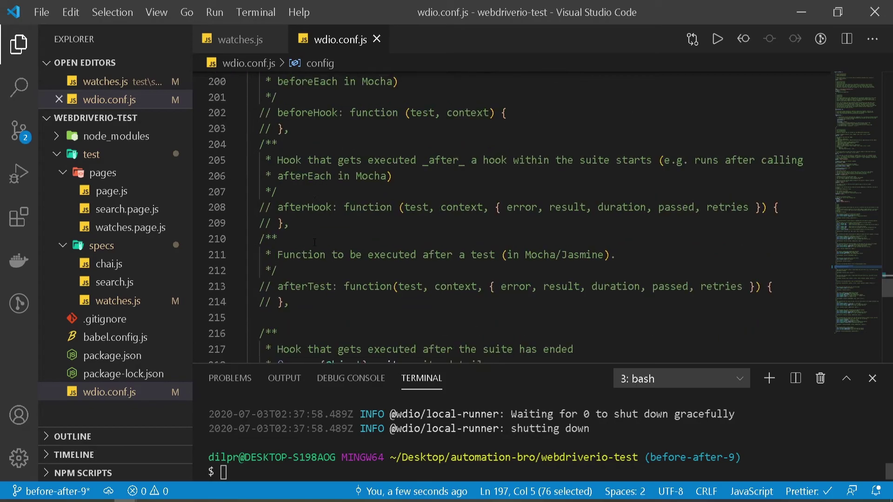
{"action": "scroll", "coordinate": [274, 218], "scroll_direction": "down", "scroll_amount": 1}
{"action": "left_click_drag", "start_coordinate": [259, 244], "coordinate": [289, 261]}
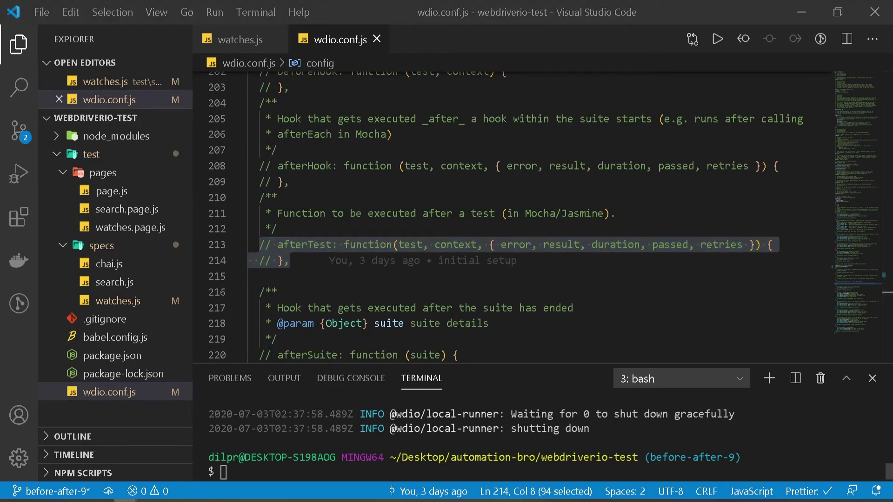
Point out the commented afterTest hook in wdio.conf.js, then switch back to watches.js.
{"action": "left_click_drag", "start_coordinate": [289, 260], "coordinate": [272, 245]}
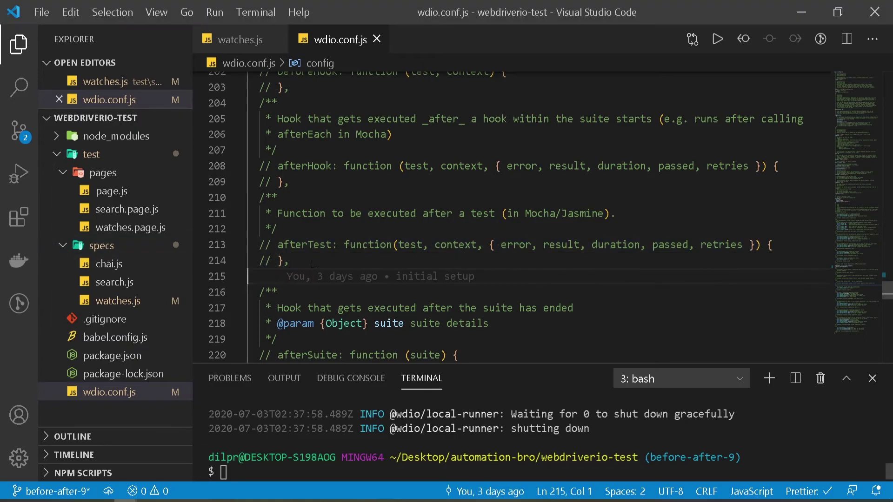
{"action": "left_click", "coordinate": [300, 261]}
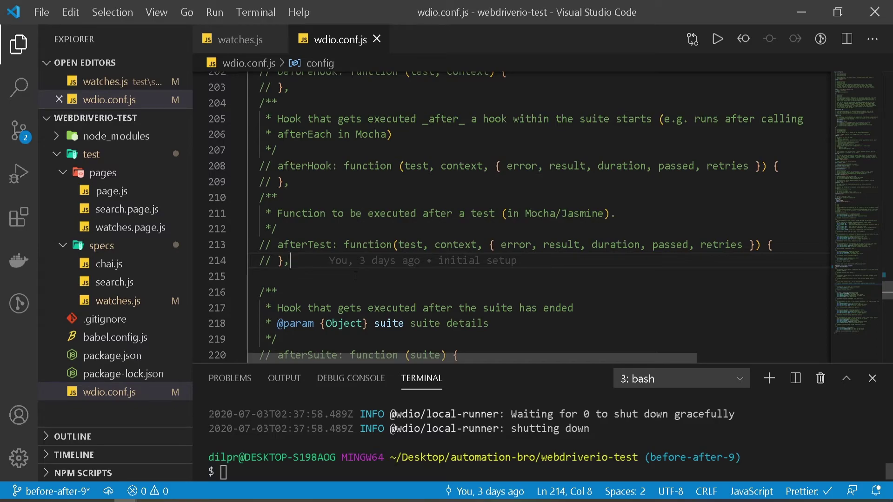
{"action": "left_click_drag", "start_coordinate": [303, 267], "coordinate": [272, 244]}
{"action": "left_click", "coordinate": [307, 262]}
{"action": "left_click", "coordinate": [237, 40]}
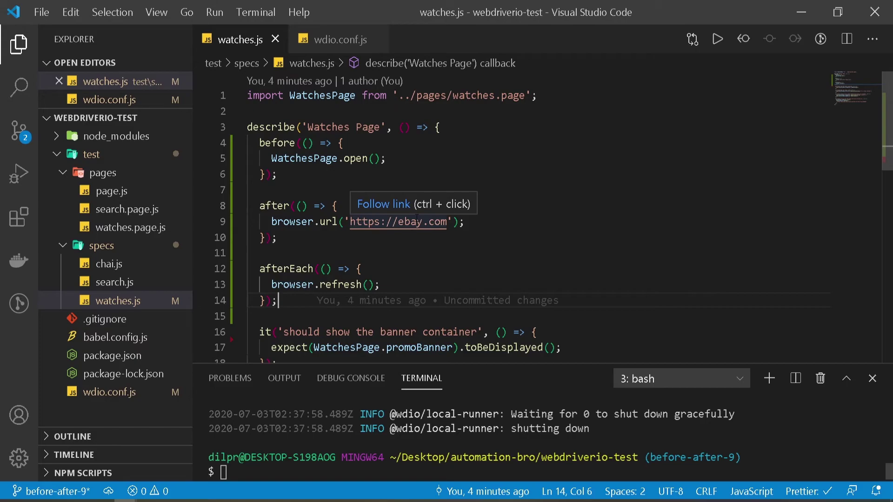